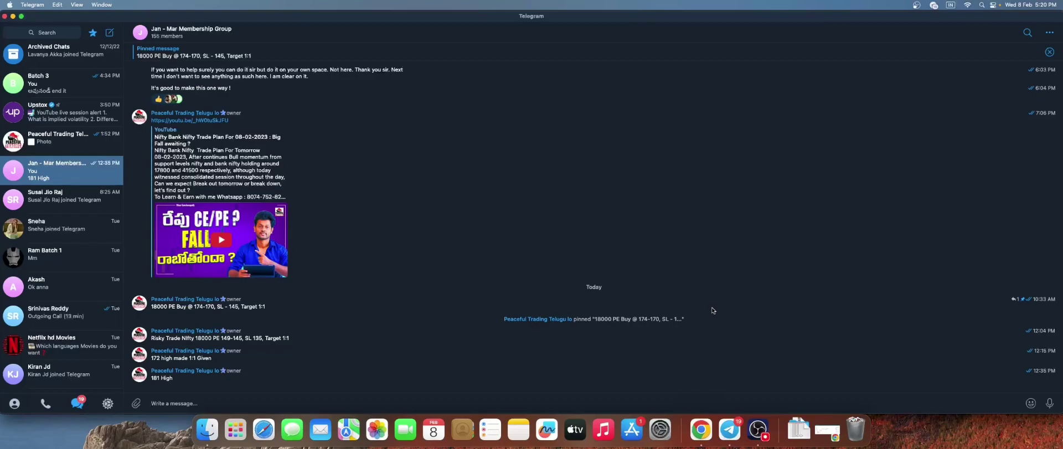
Step: Go from Batch 3 to the Peaceful Trading Telugu lo channel's forwarded portfolio screenshots
click(58, 80)
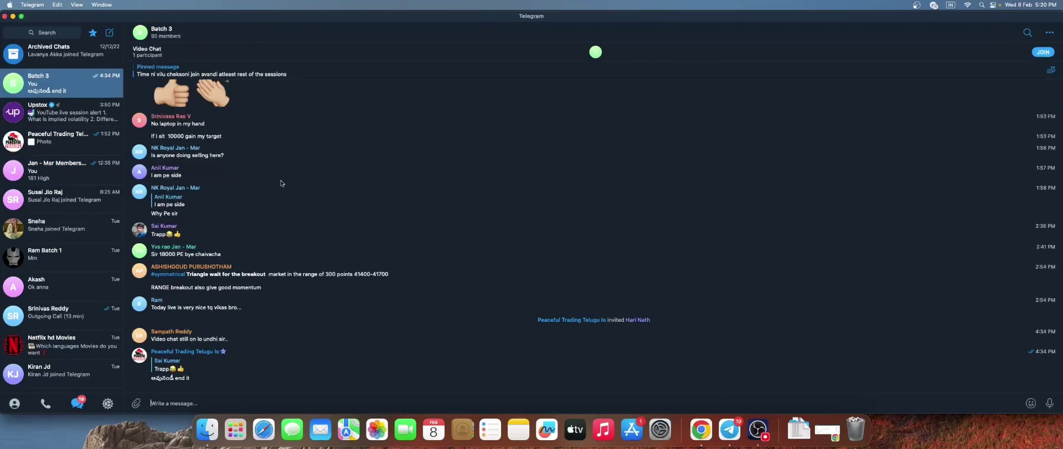
scroll(296, 189, up, 10)
scroll(297, 190, up, 10)
scroll(297, 189, up, 5)
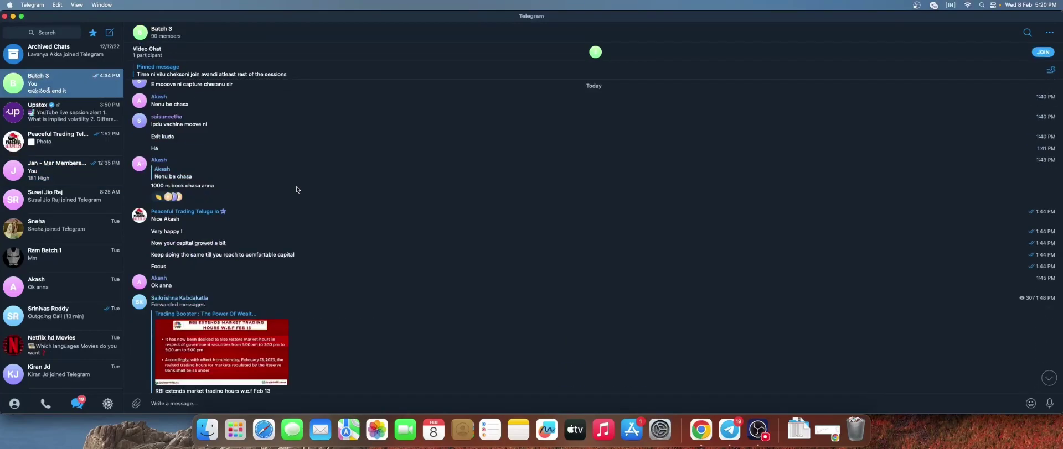
click(58, 136)
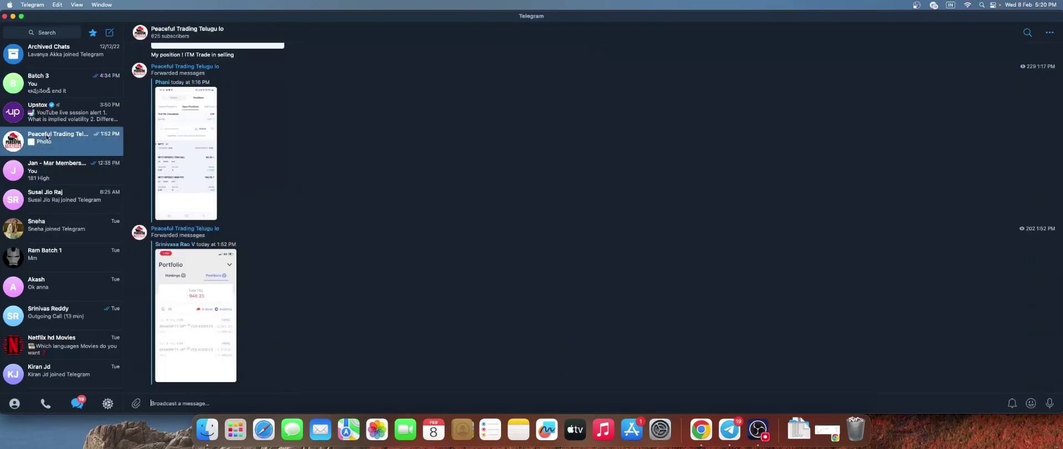
scroll(288, 221, up, 5)
scroll(288, 221, up, 5)
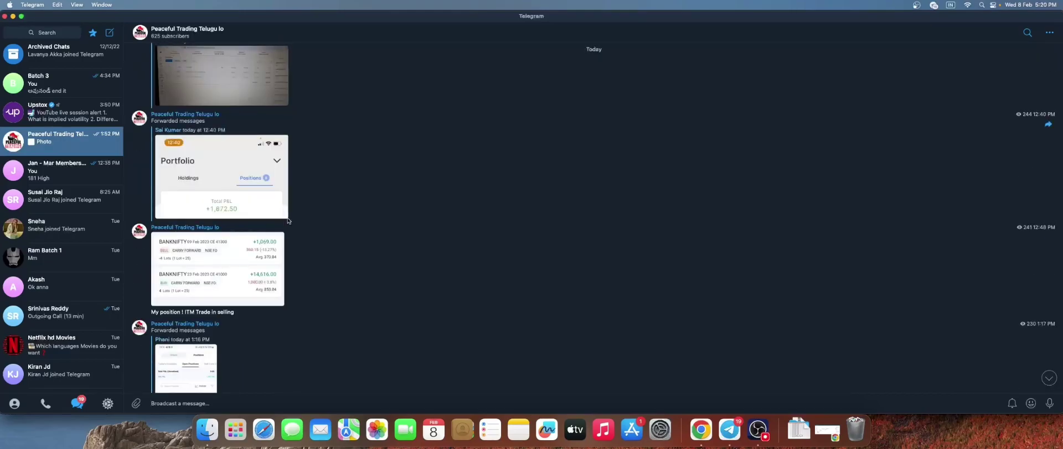
scroll(288, 221, up, 5)
scroll(288, 220, up, 5)
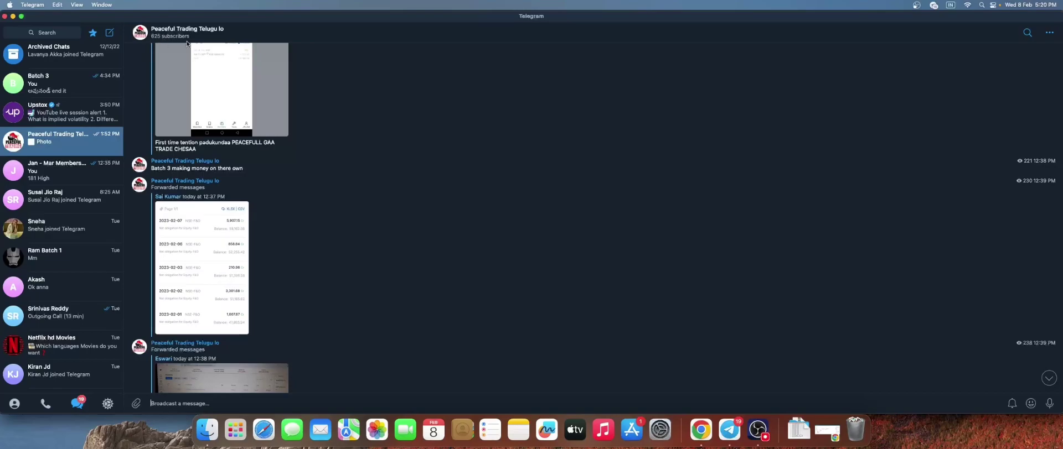
click(51, 31)
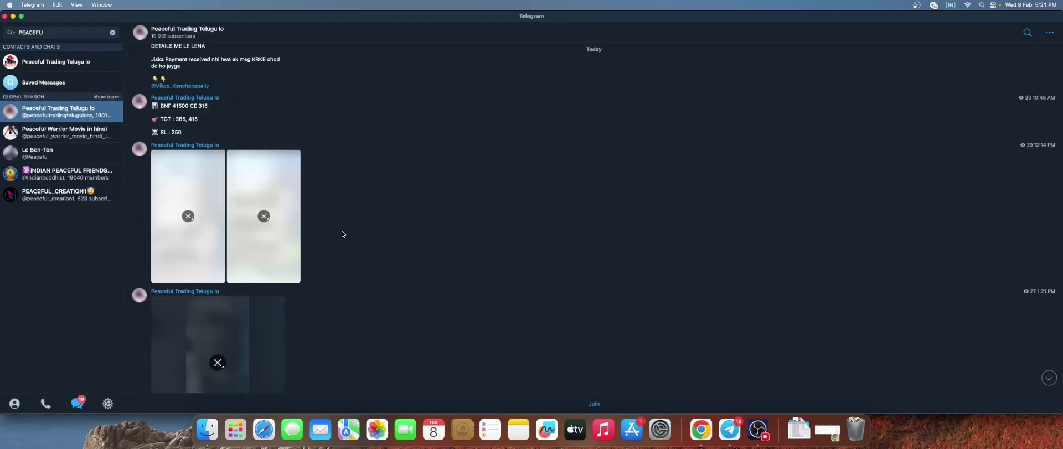
scroll(341, 234, up, 5)
scroll(341, 235, up, 5)
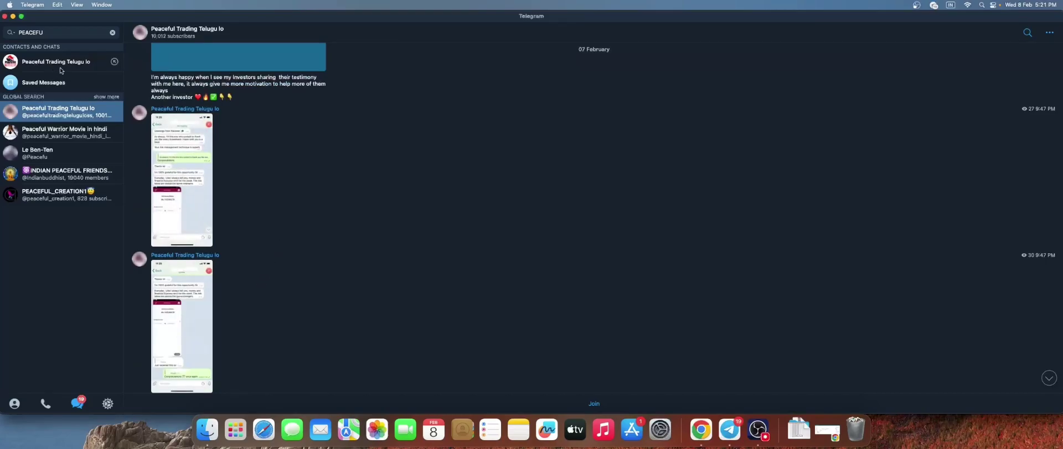
click(56, 62)
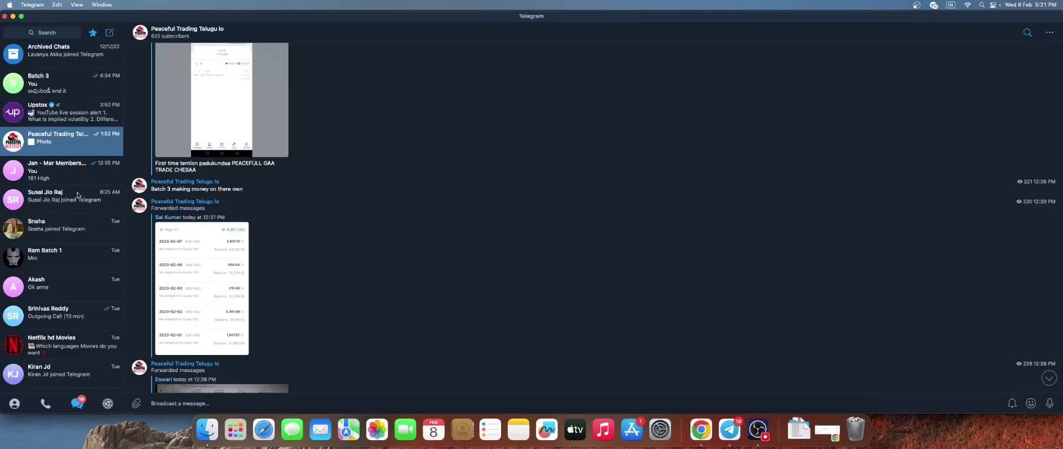
Step: Glance at Chrome, then open Telegram's Jan - Mar Membership Group with the pinned 18000 PE call
key(super+Tab)
key(super+Tab)
key(super+Tab)
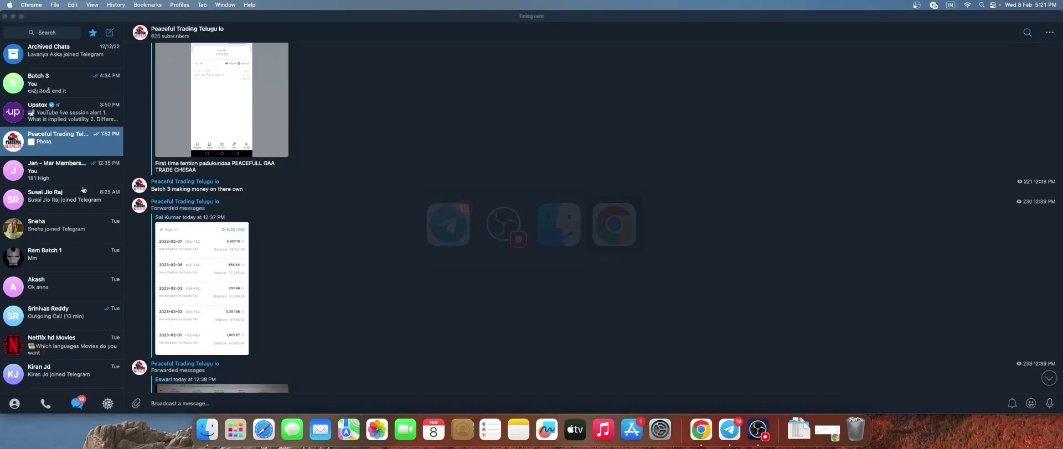
key(super+Tab)
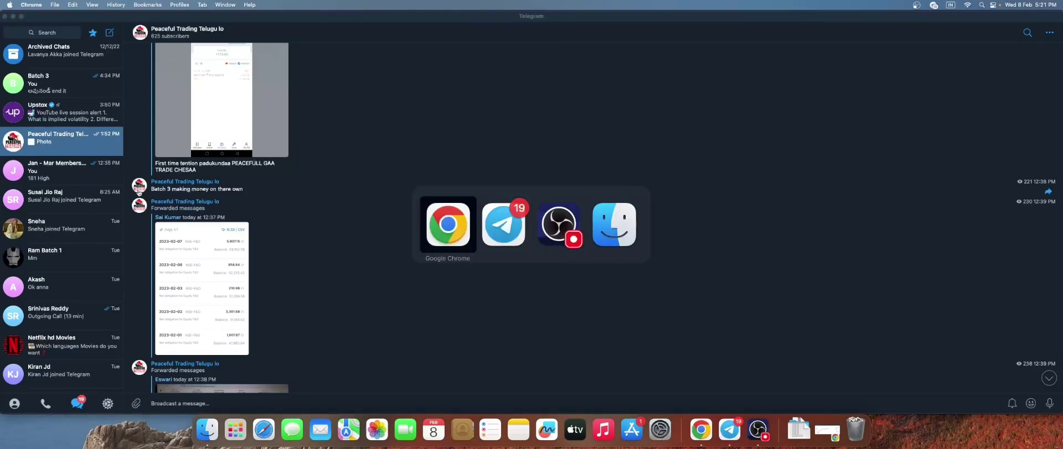
click(703, 431)
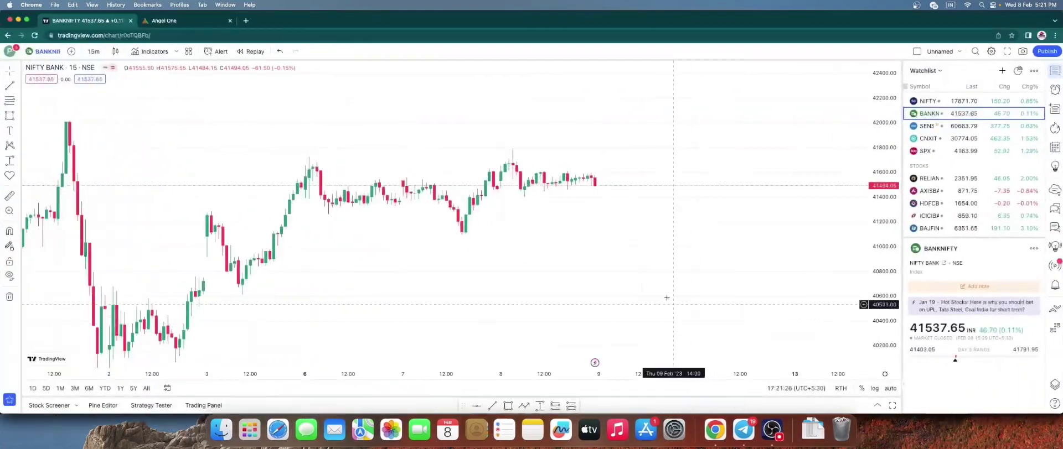
key(super+Tab)
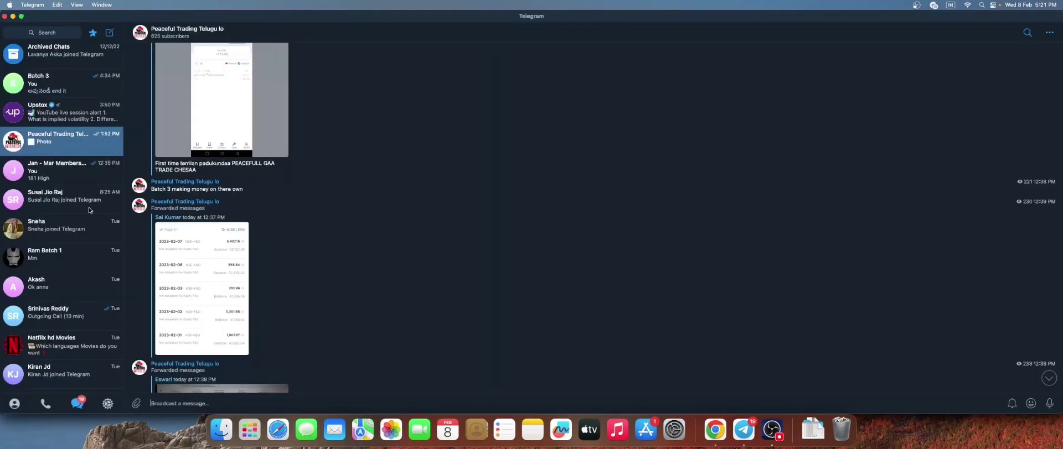
click(62, 170)
scroll(290, 309, up, 1)
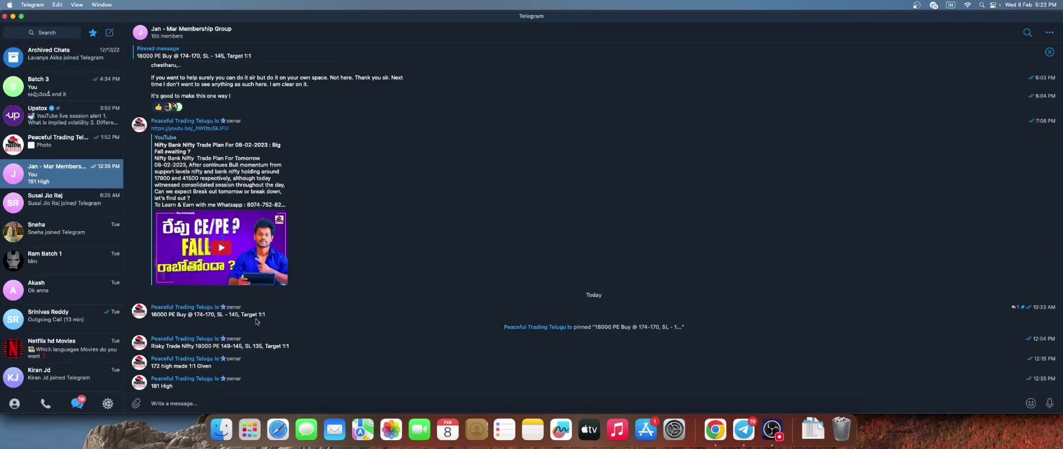
Step: Compare Angel One's NIFTY 09-FEB-23 18000 PE chart at 140.15 against the Telegram call
key(super+Tab)
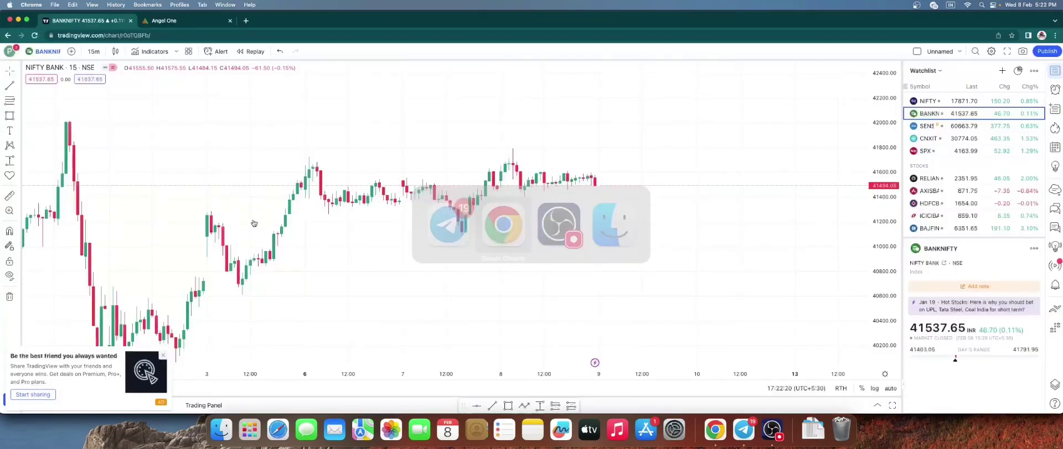
key(ctrl+Tab)
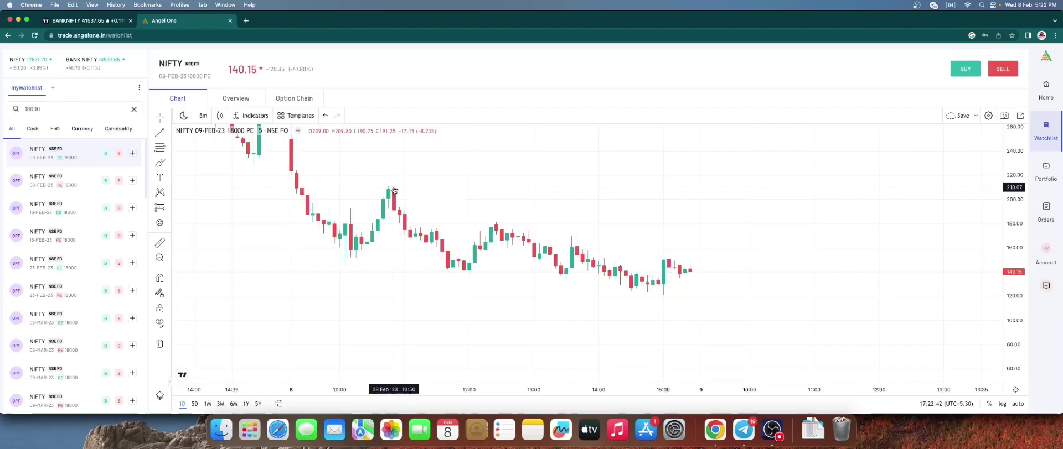
key(super+Tab)
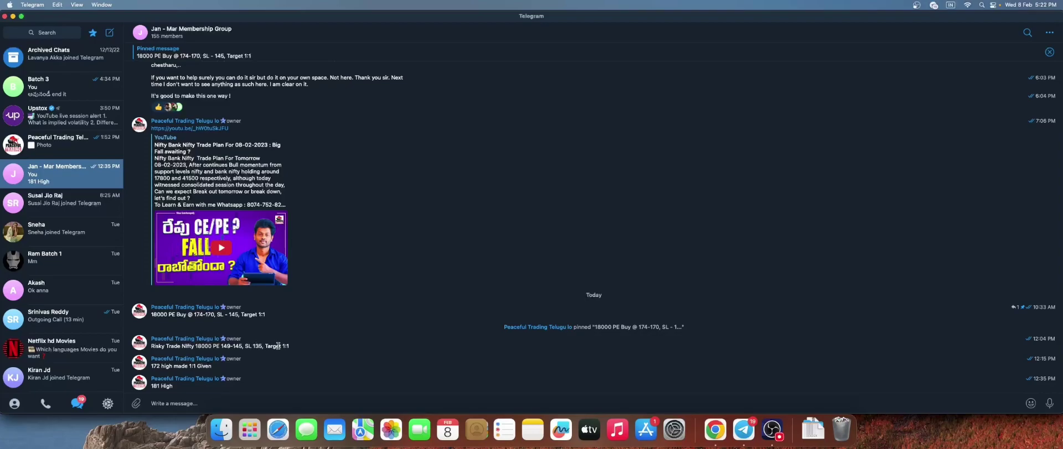
key(super+Tab)
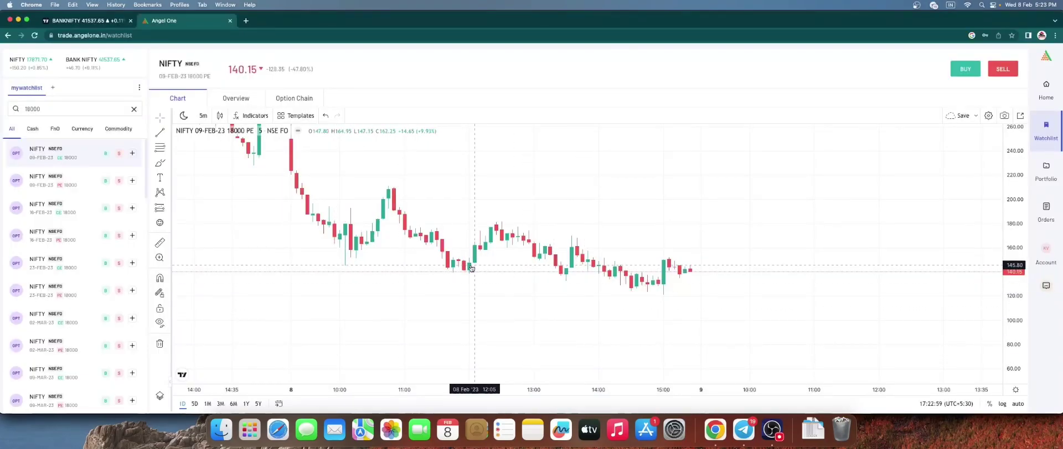
key(super+Tab)
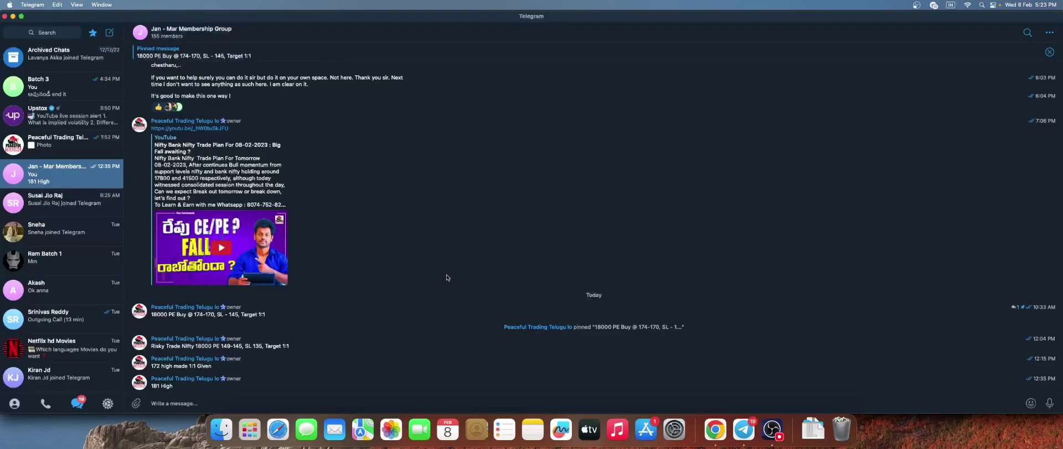
key(super+Tab)
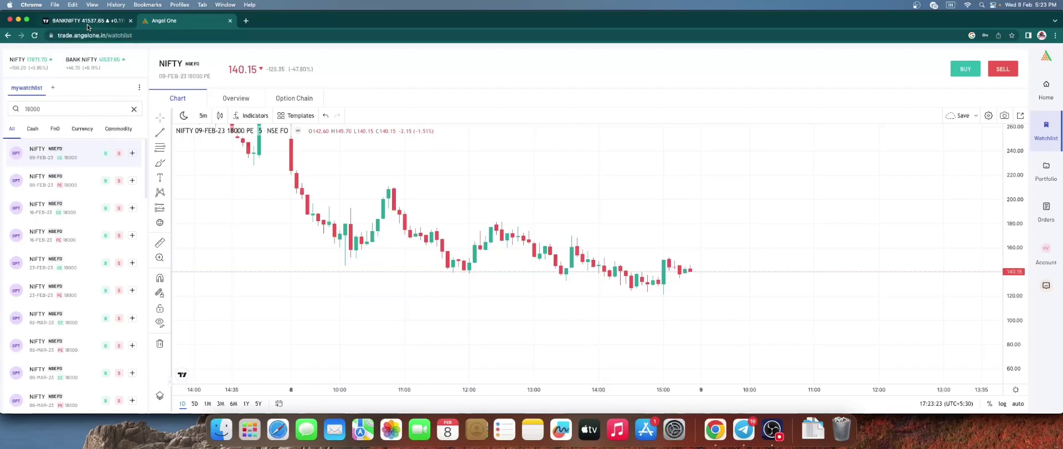
Step: Bring up the TradingView Bank Nifty daily chart and reset it to the default view
key(super+Tab)
key(Tab)
key(Tab)
key(Tab)
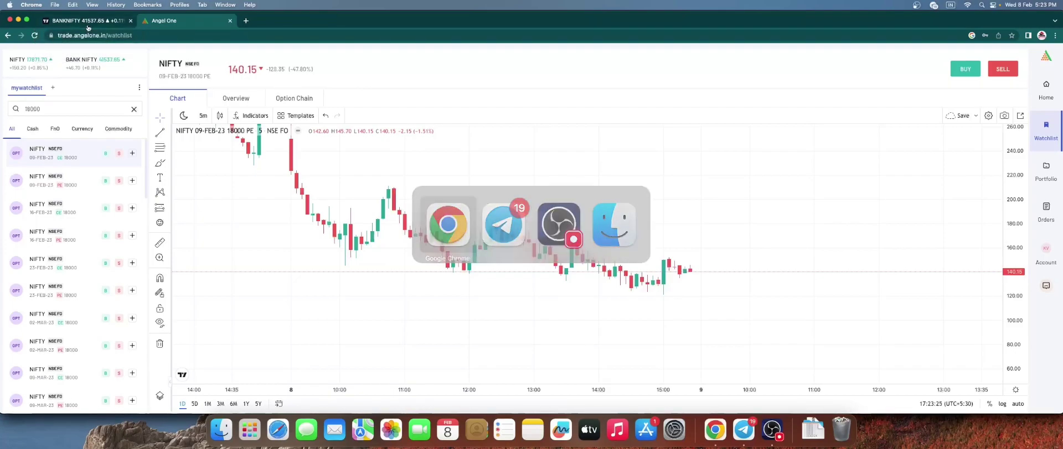
click(88, 19)
text(1D)
key(Return)
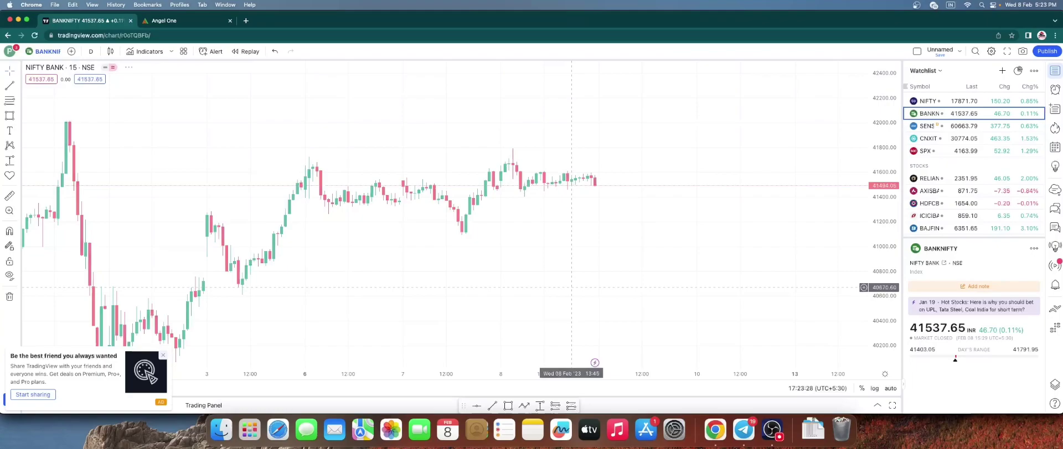
right_click(640, 166)
click(664, 168)
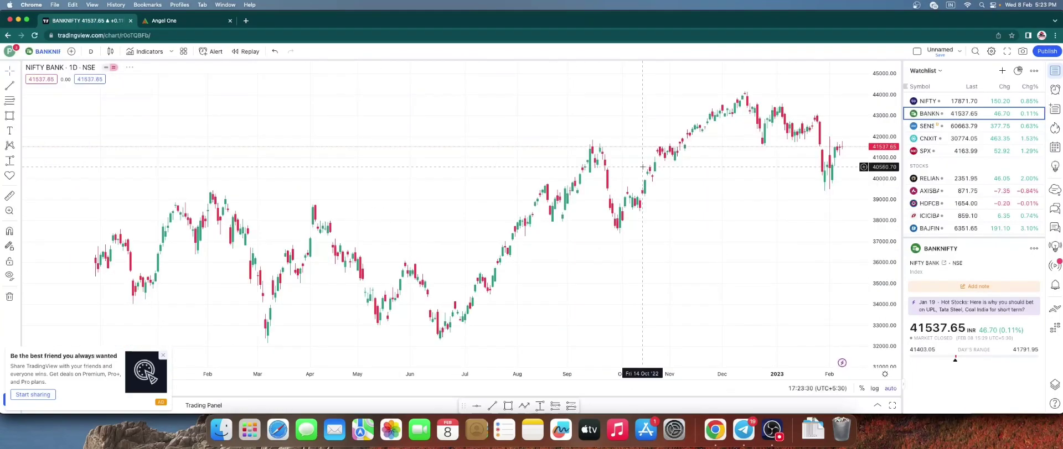
scroll(714, 274, up, 5)
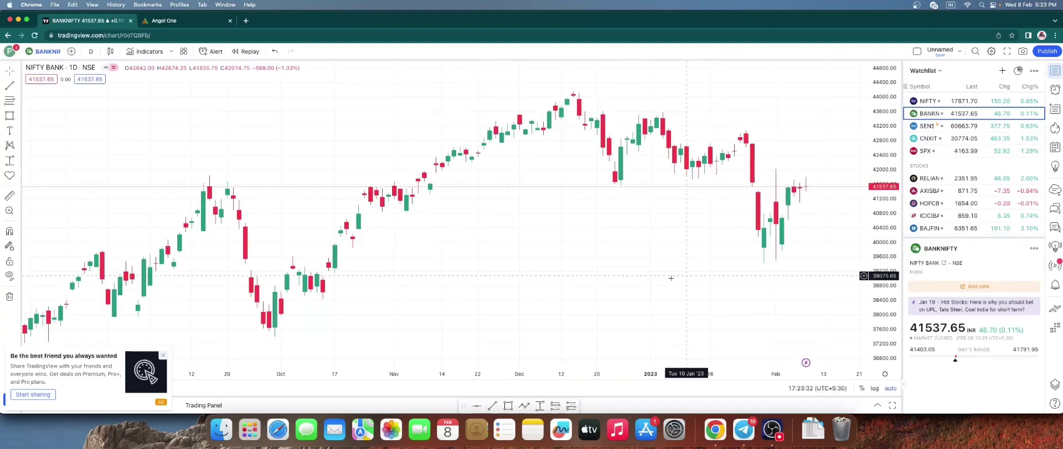
scroll(615, 249, up, 5)
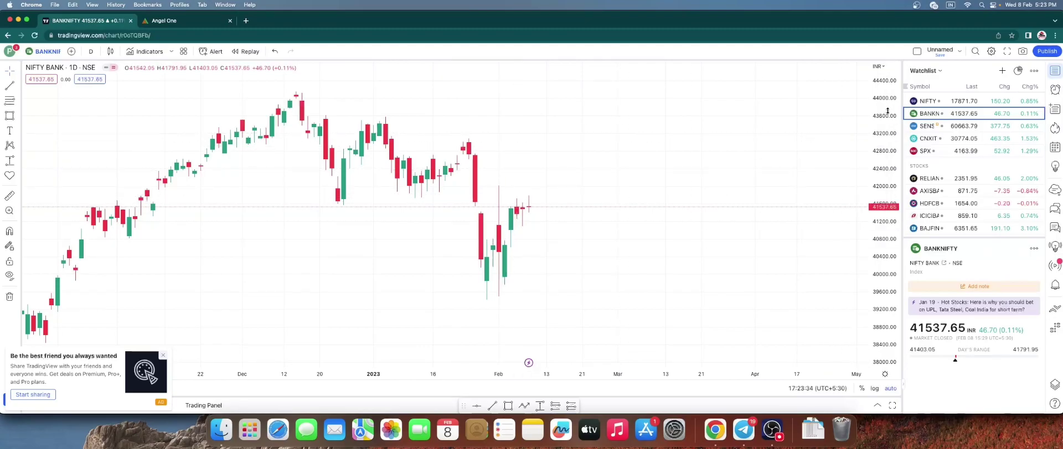
Step: Flip through Nifty and Reliance, then load the NIFTY IT (CNXIT) index chart
click(934, 101)
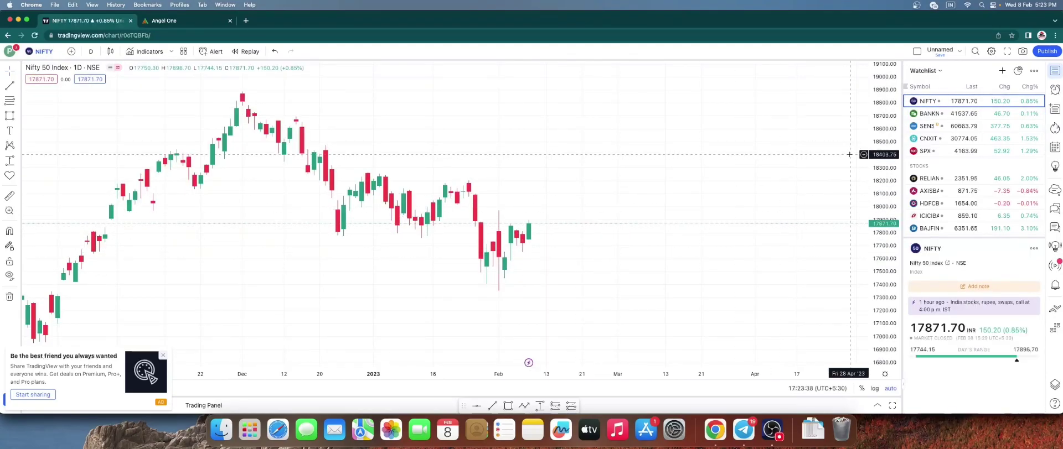
text(RELIANCE)
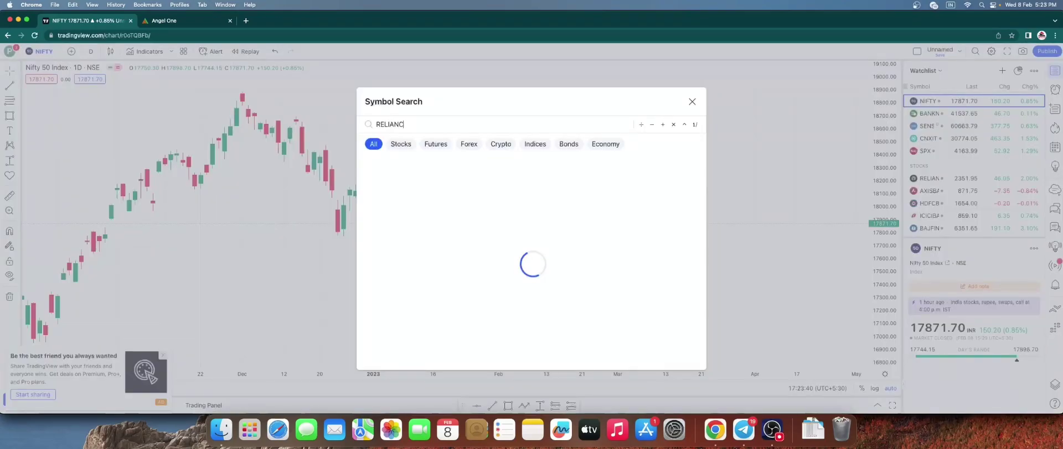
key(Return)
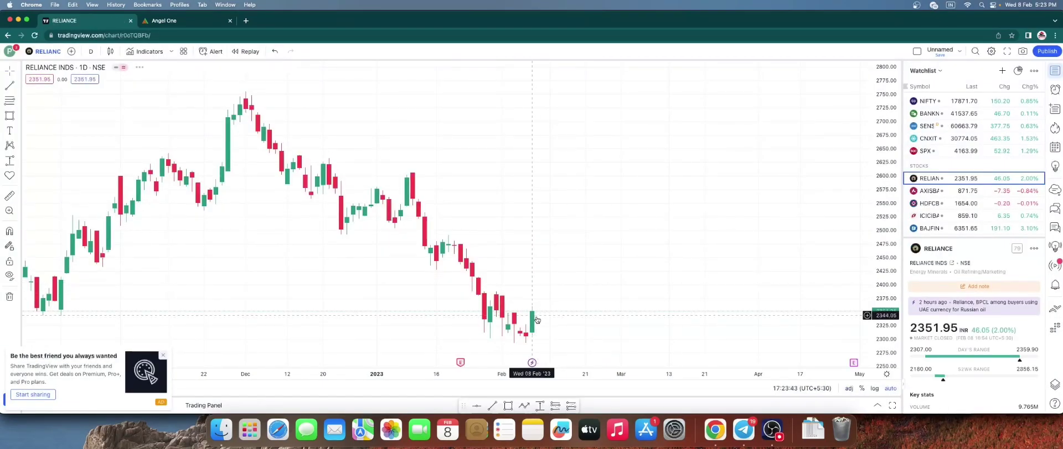
scroll(581, 248, up, 2)
text(NIFT)
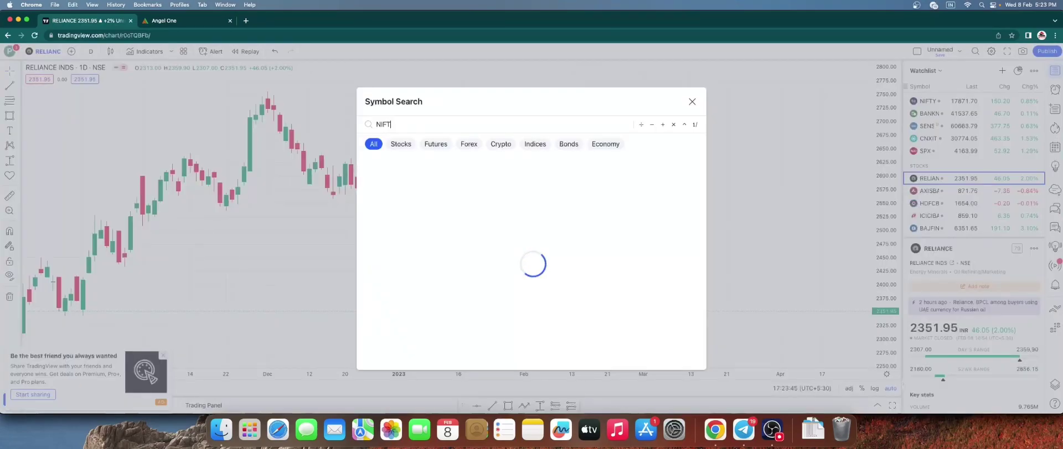
text(Y IT)
key(Down)
key(Return)
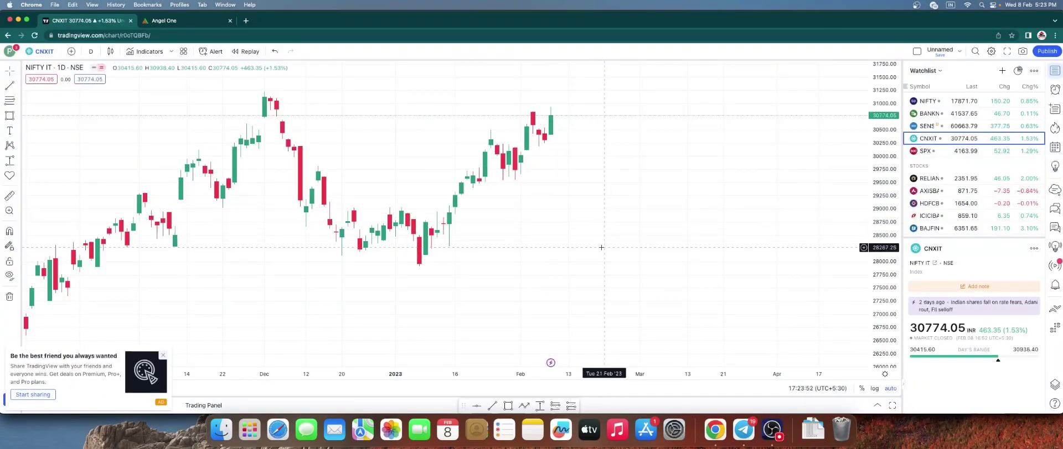
Step: Show Nifty 50 on 15-minute candles and mark a pink zone below the latest candles
drag(586, 212, 646, 276)
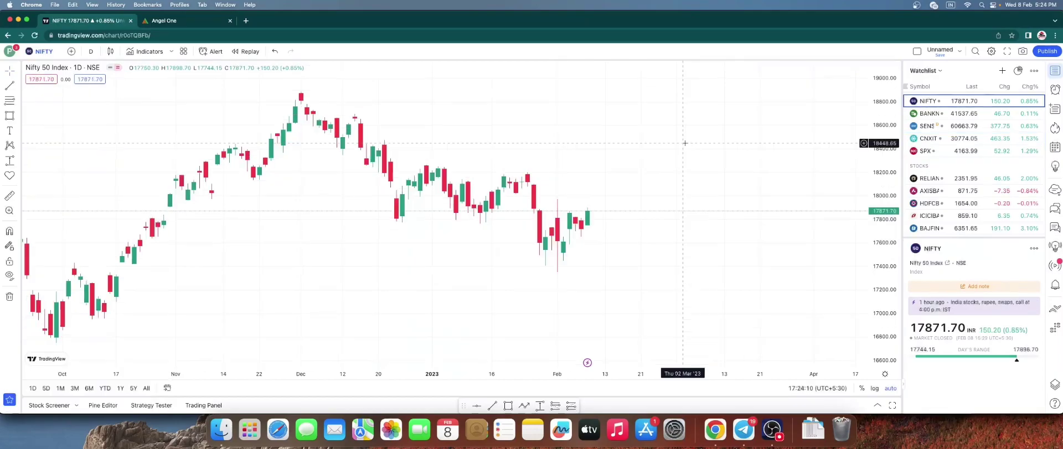
text(15m)
key(Return)
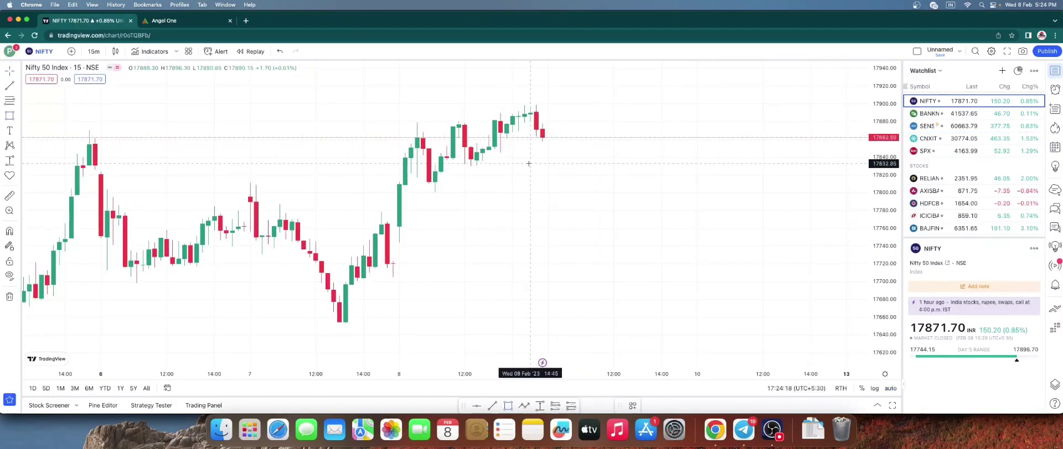
drag(512, 159, 685, 163)
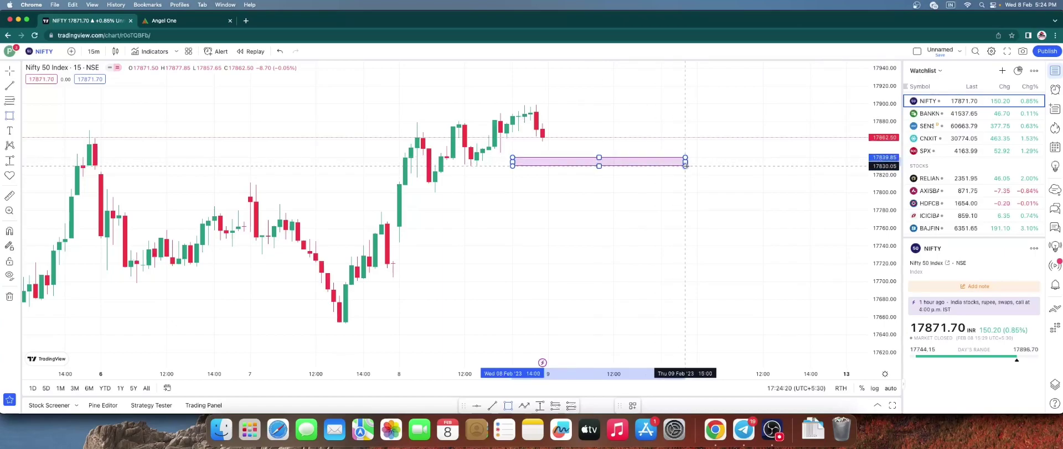
click(602, 168)
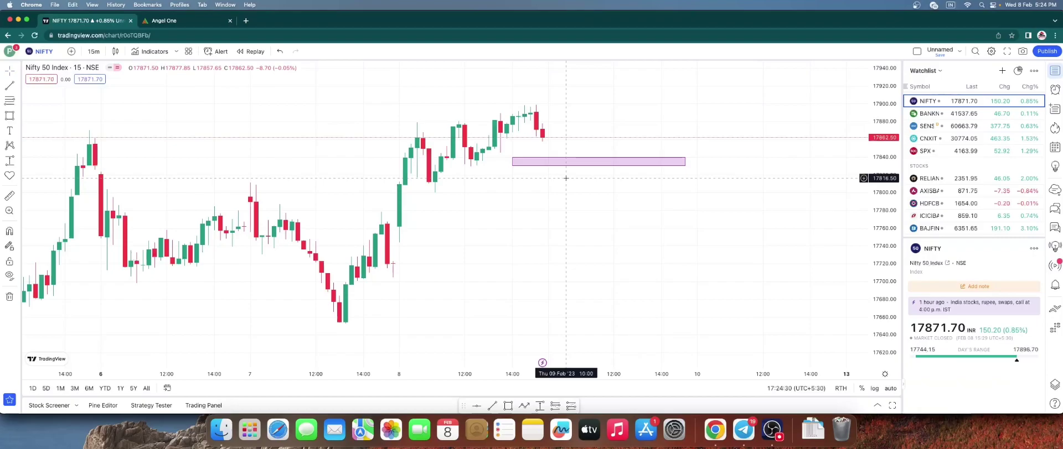
click(572, 161)
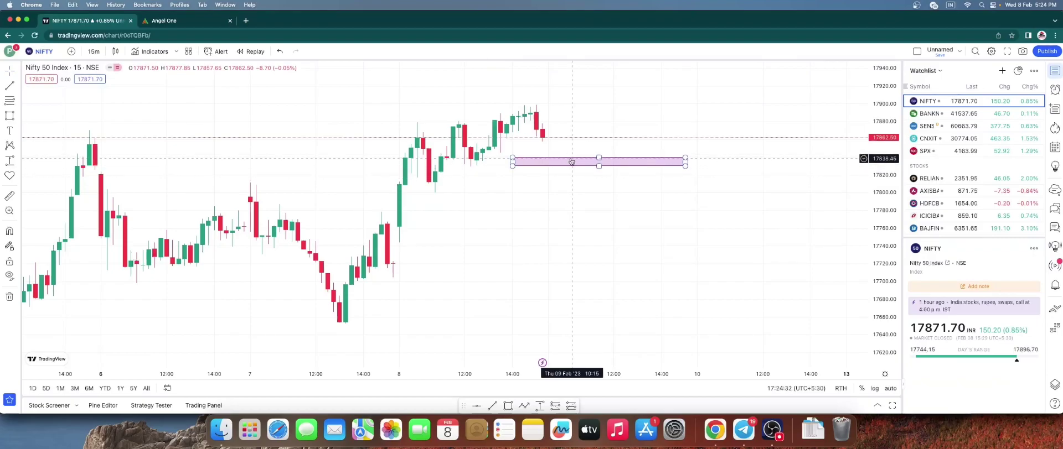
click(573, 178)
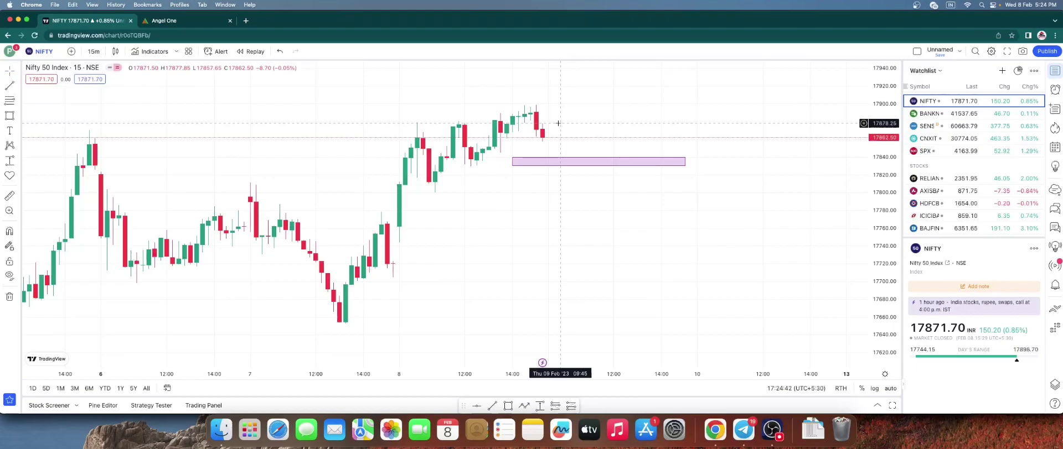
Step: Place two level lines around 17800, then delete both lines and the pink zone
click(564, 193)
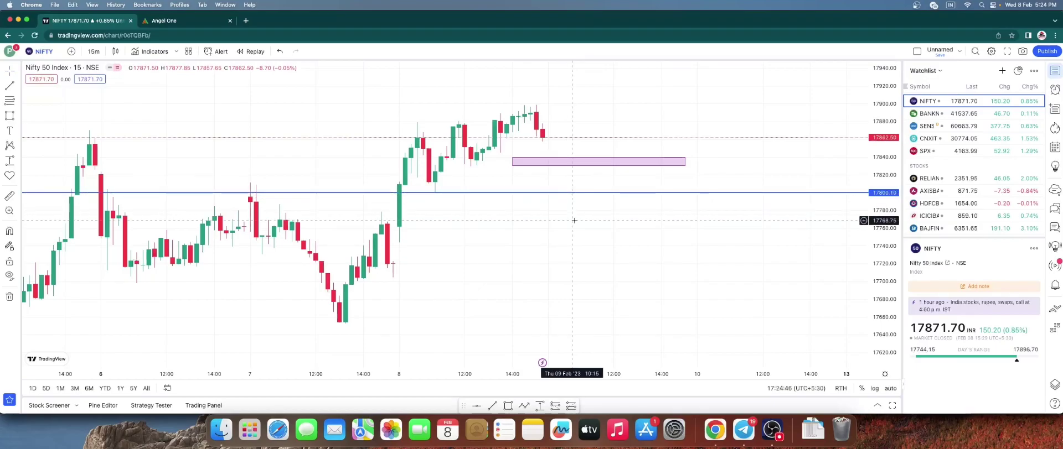
click(575, 221)
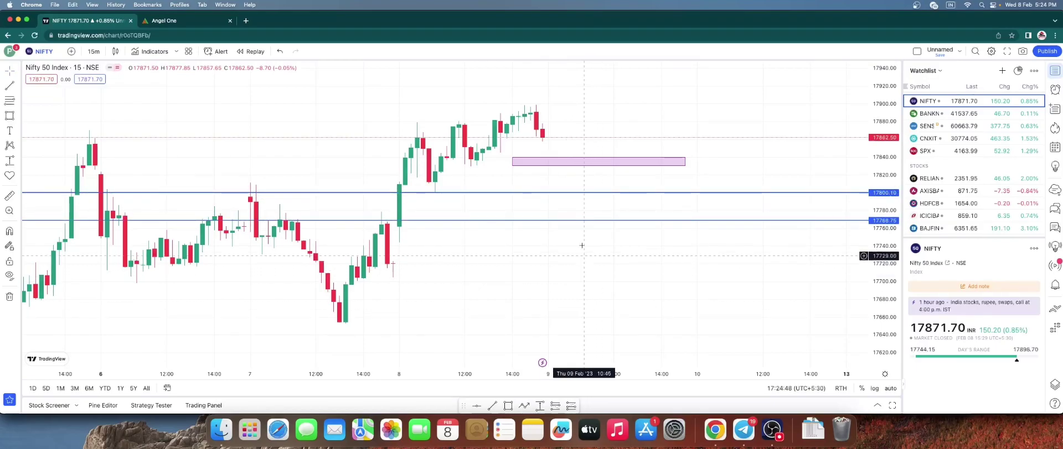
click(584, 221)
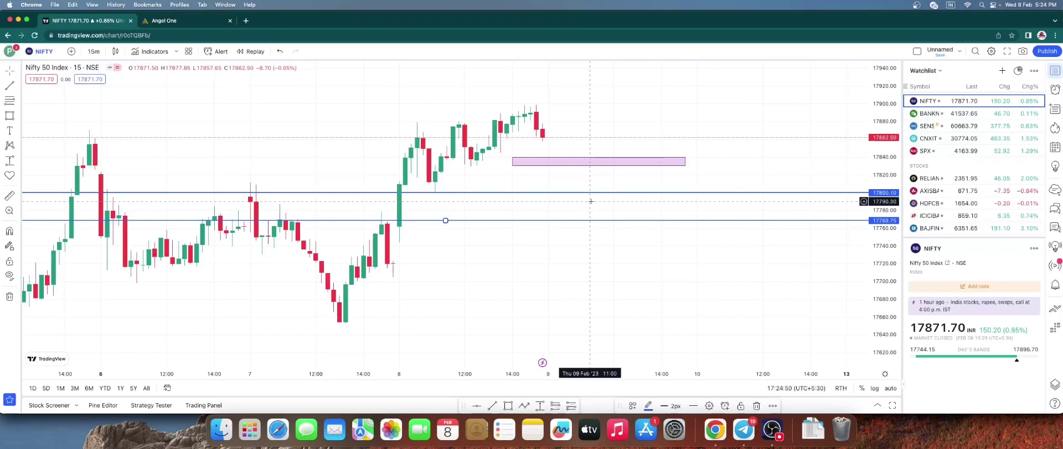
key(Delete)
click(584, 193)
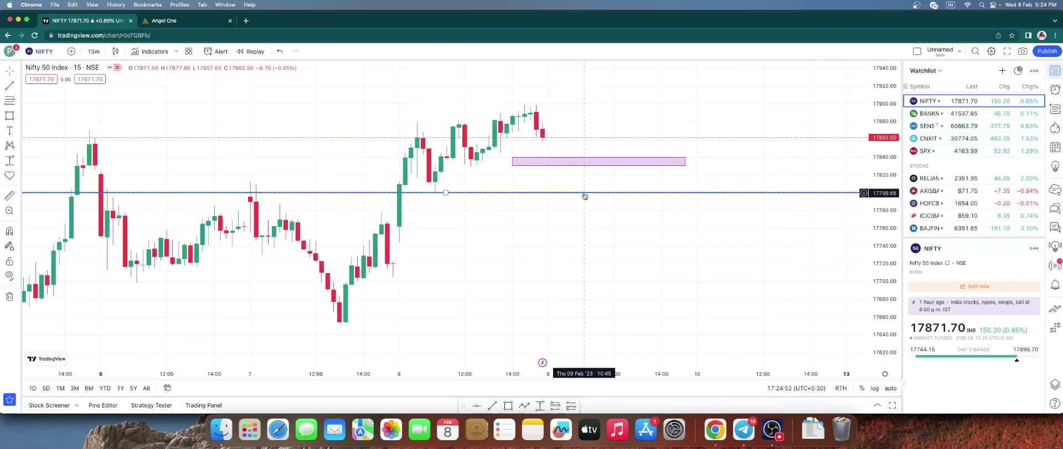
key(Delete)
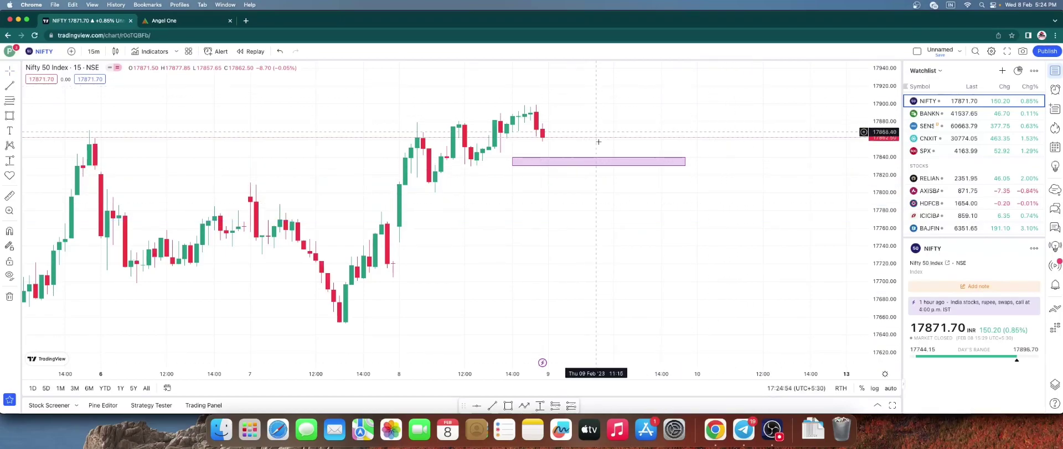
click(600, 160)
key(Delete)
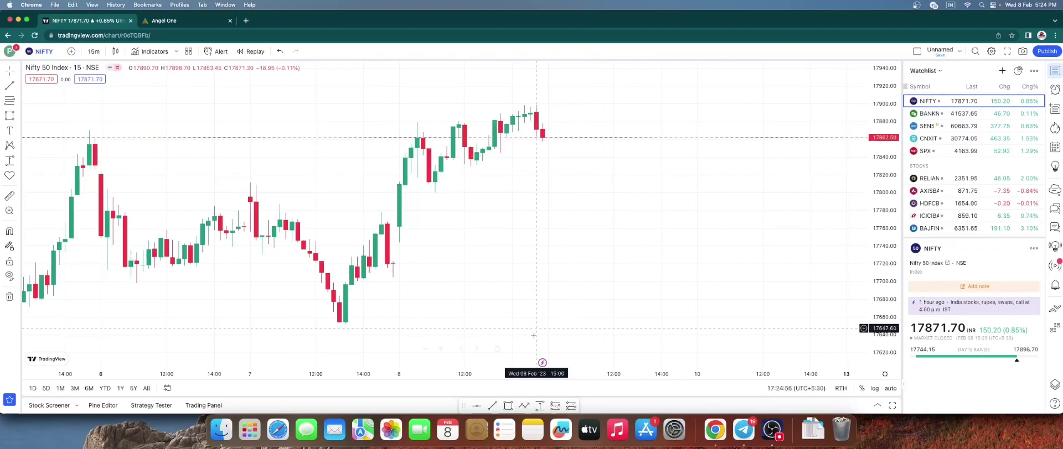
Step: Draw a test zone right of the latest candles and delete it
click(508, 406)
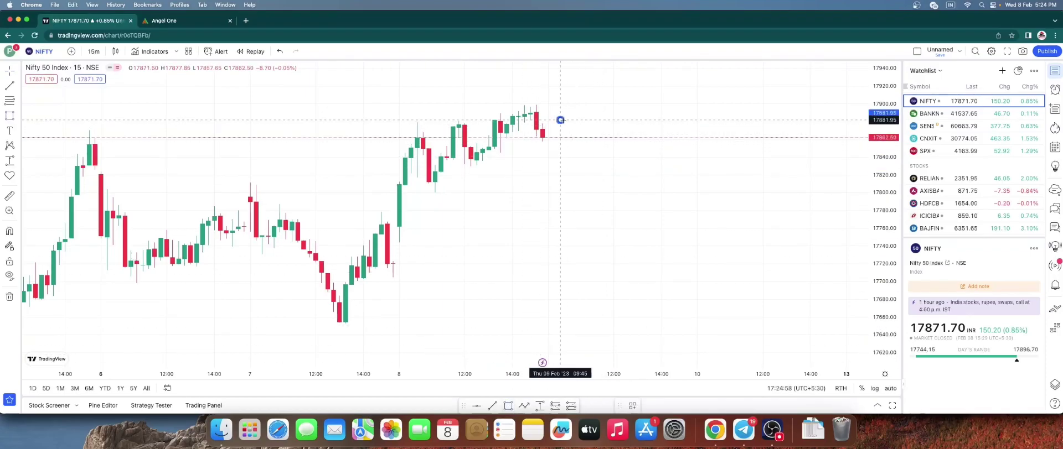
drag(560, 121, 728, 137)
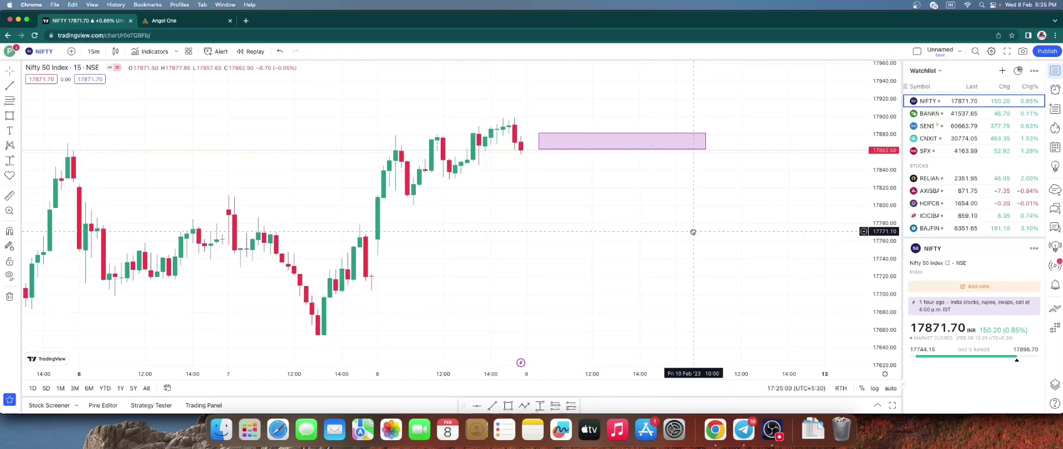
drag(719, 206, 697, 224)
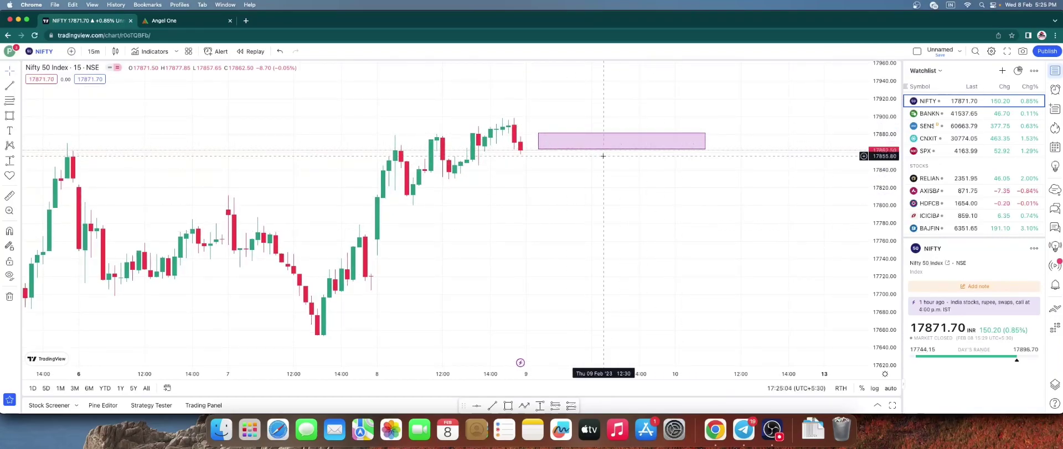
click(621, 141)
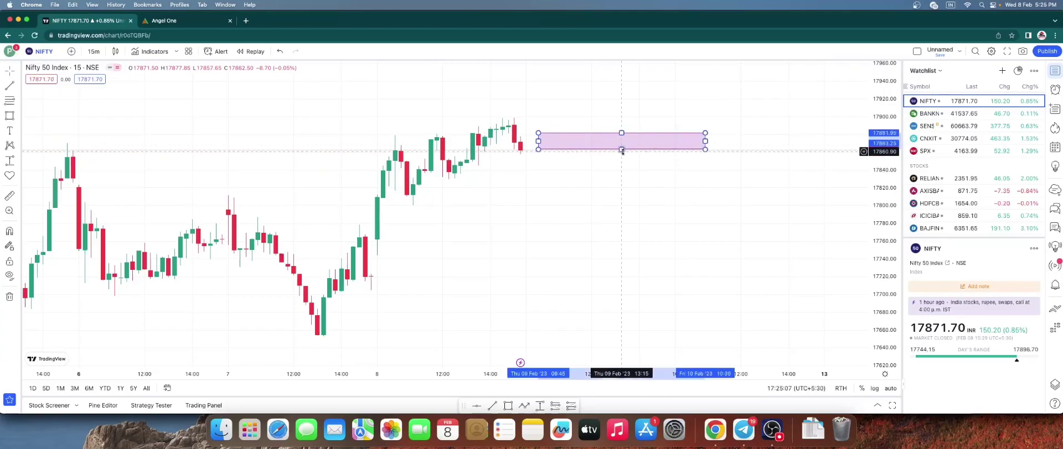
click(739, 406)
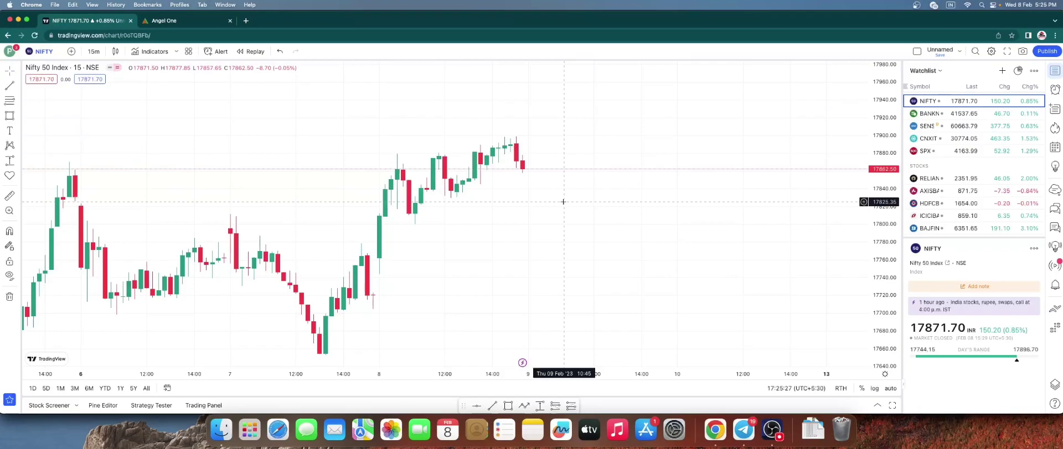
click(509, 406)
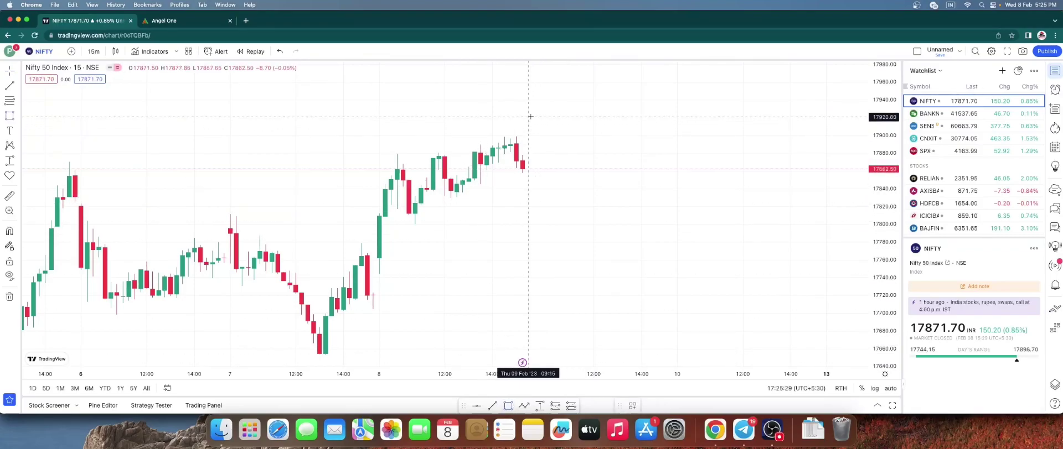
mouse_move(526, 100)
mouse_down()
mouse_move(548, 110)
mouse_move(689, 110)
mouse_up()
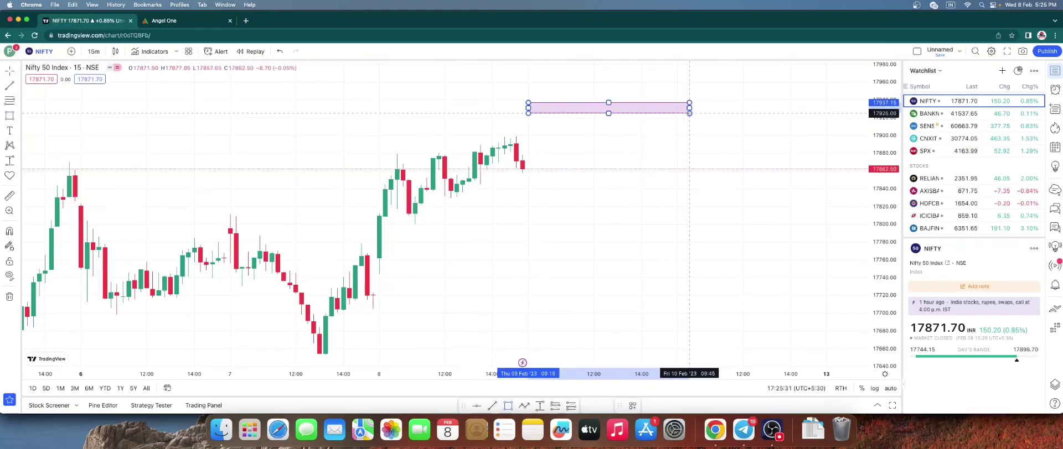
click(666, 206)
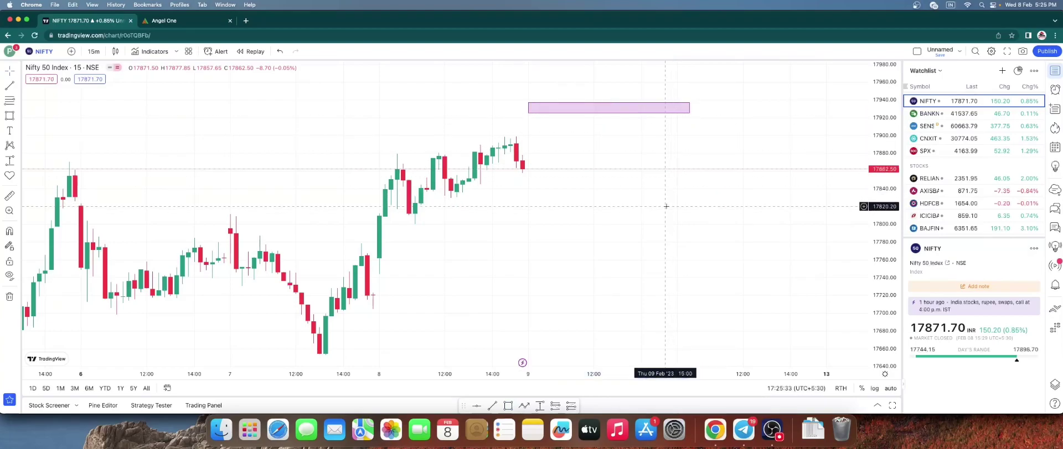
drag(562, 188, 549, 219)
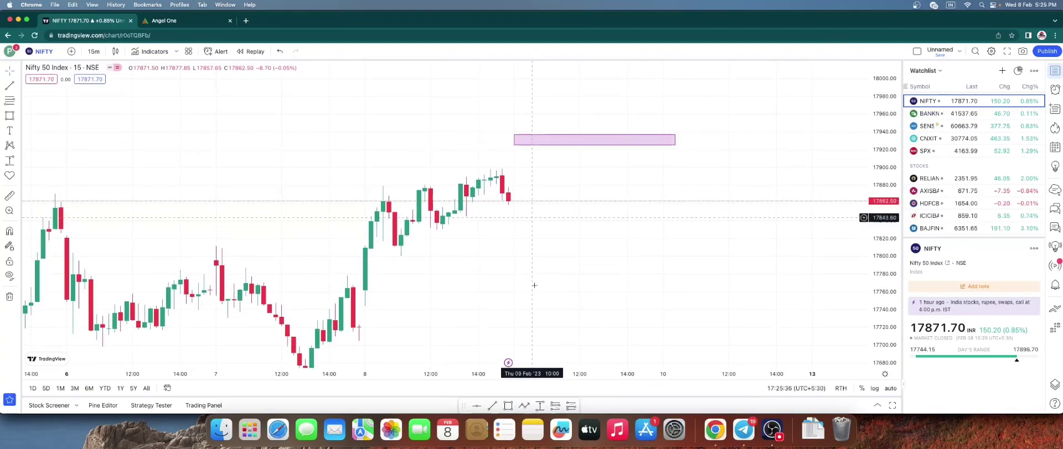
click(507, 406)
drag(529, 149, 536, 122)
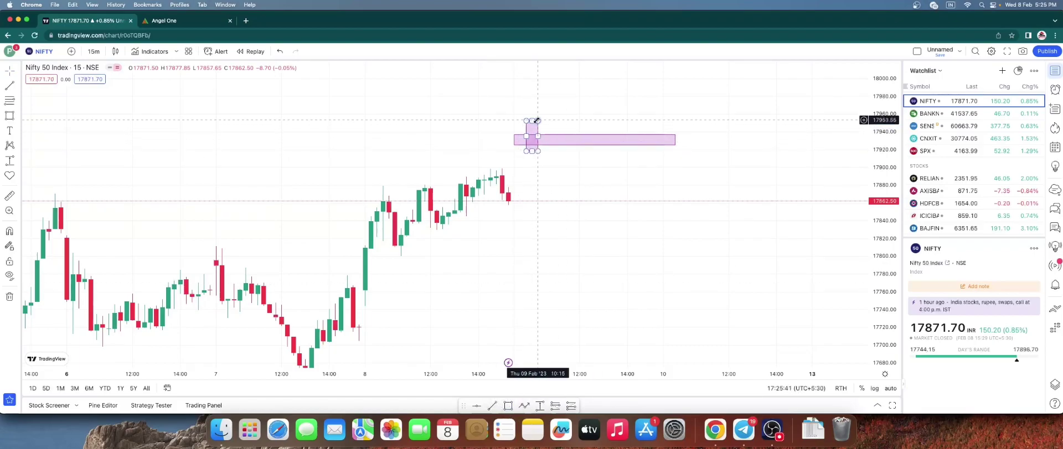
click(572, 207)
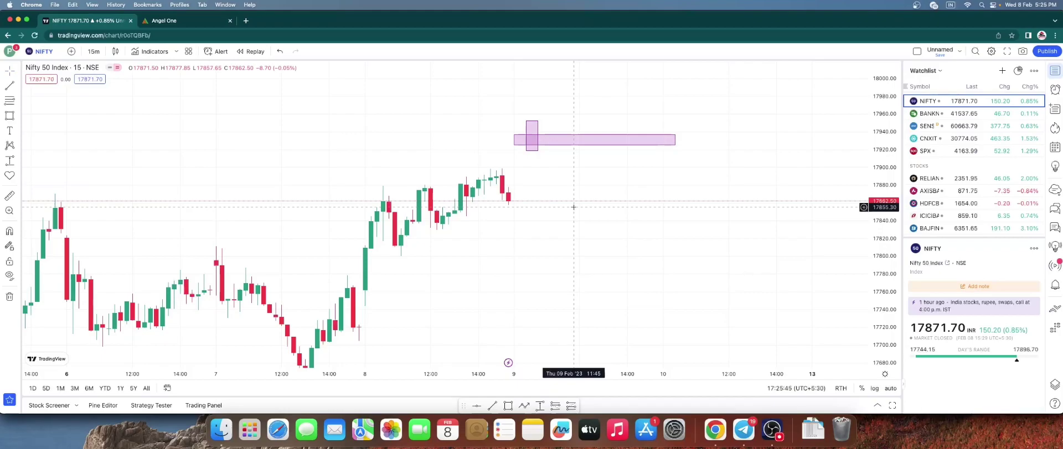
click(532, 139)
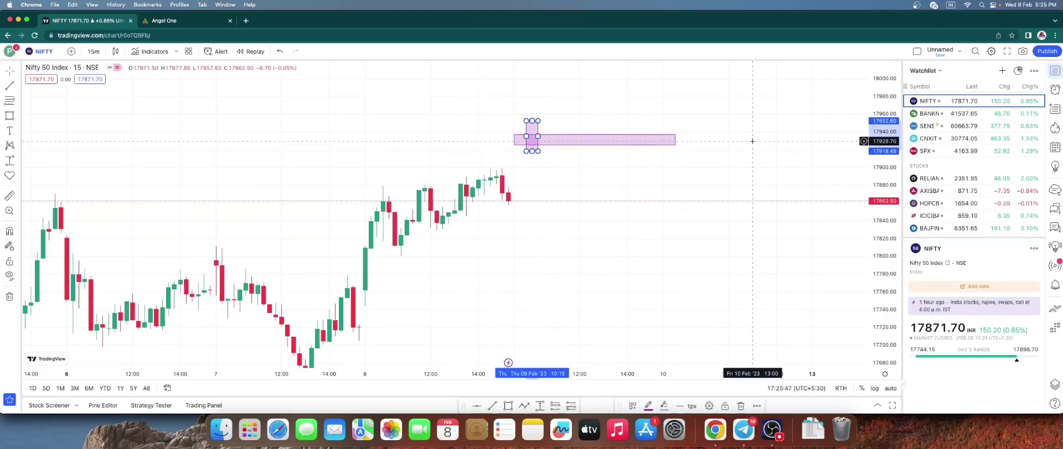
key(Delete)
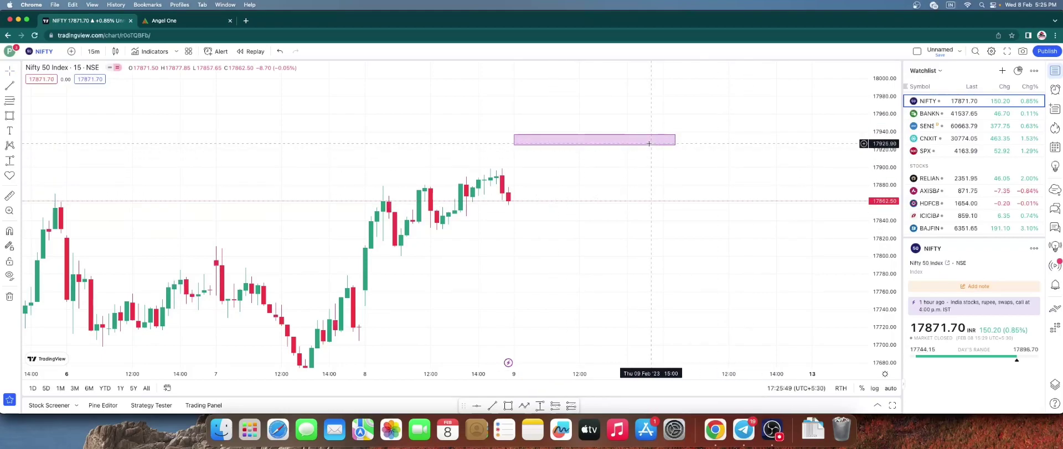
click(652, 144)
key(Delete)
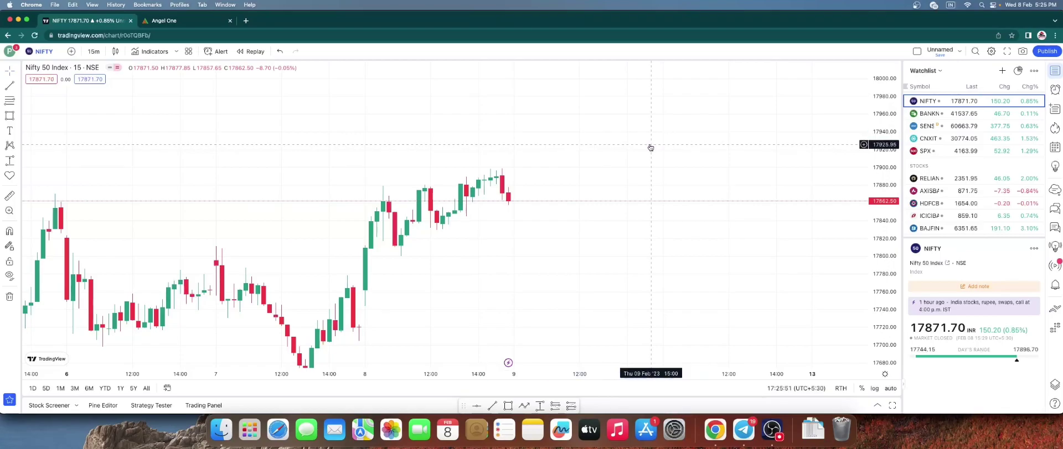
Step: Switch to Bank Nifty, then draw and delete a purple test zone box
click(932, 113)
scroll(582, 224, up, 3)
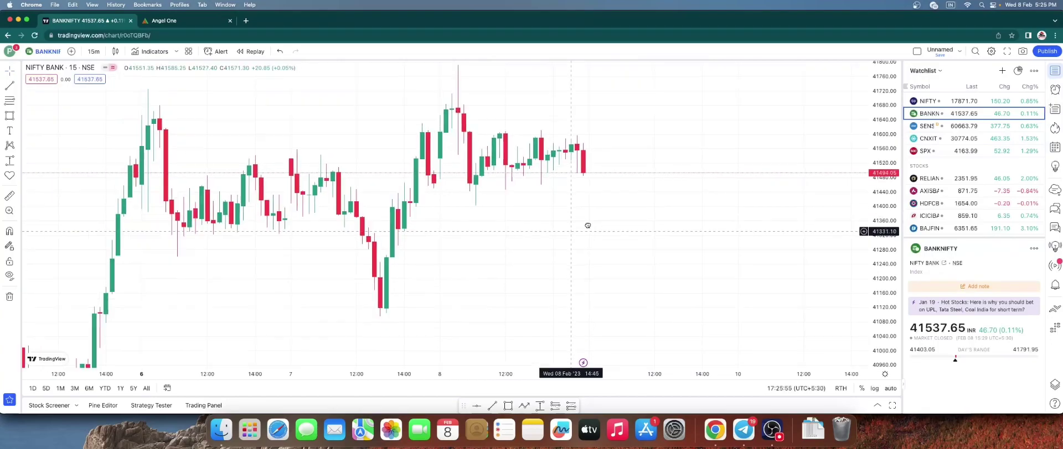
drag(896, 188, 896, 248)
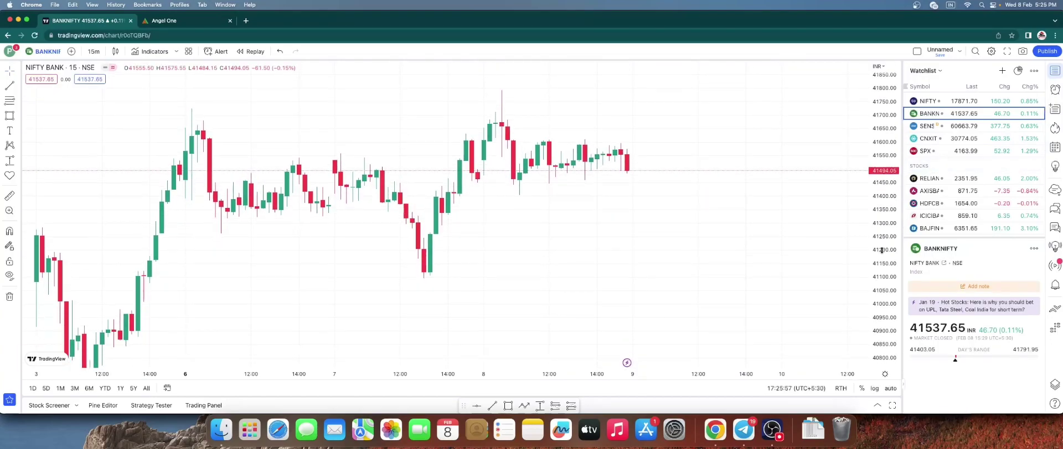
drag(558, 192, 748, 193)
click(714, 240)
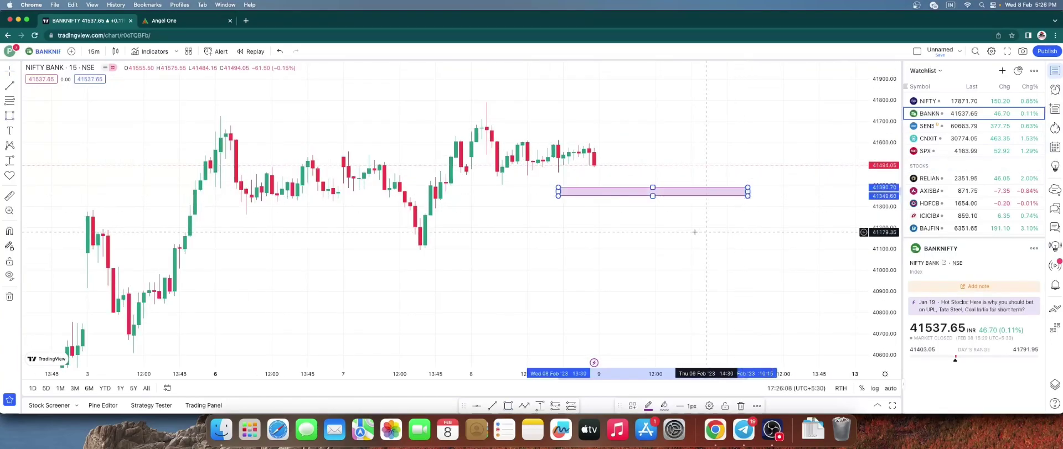
scroll(589, 222, down, 2)
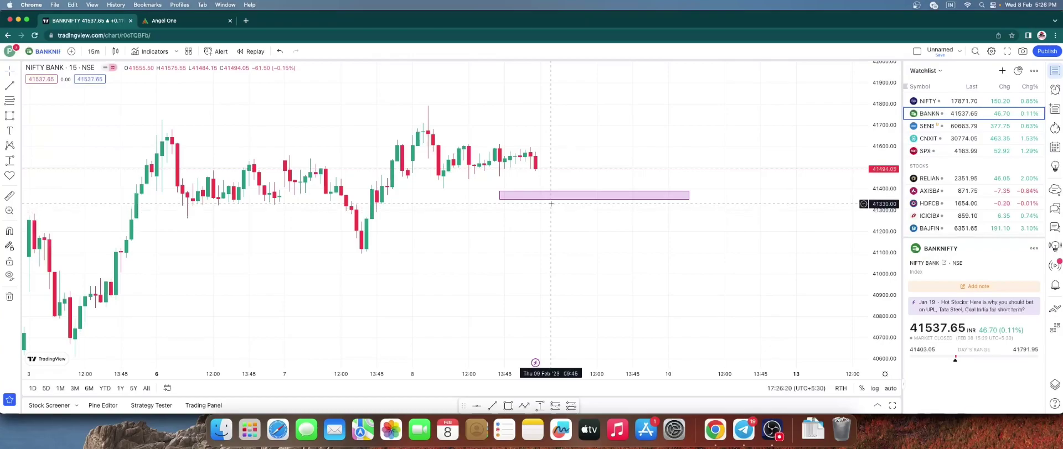
click(550, 201)
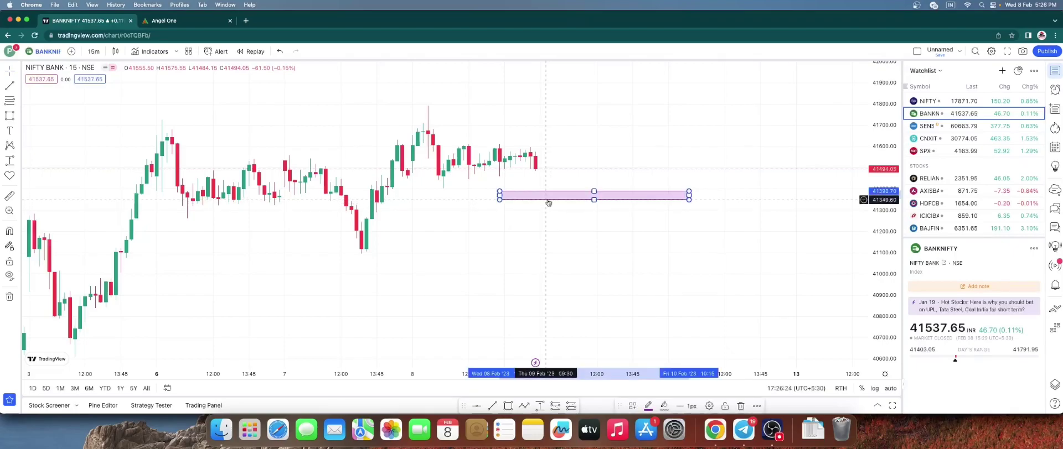
key(Delete)
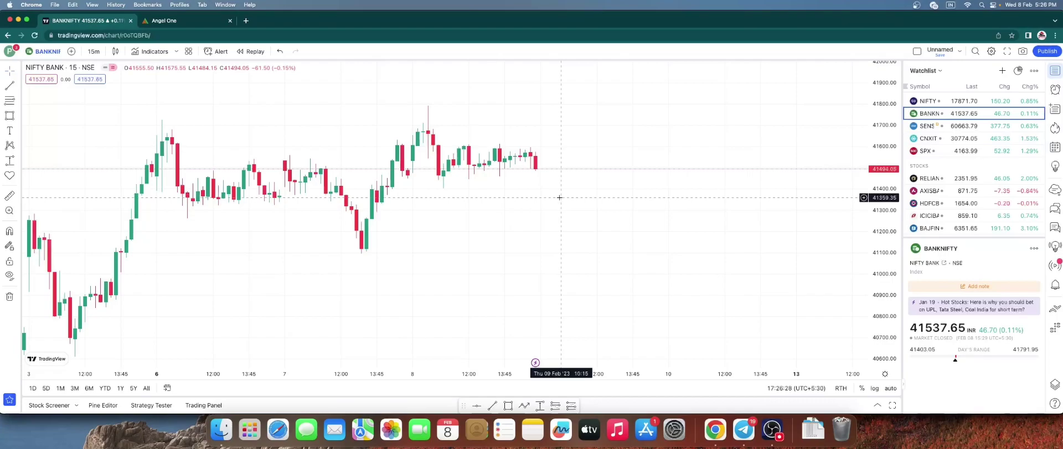
Step: Add and remove a test projection and a horizontal level near 41,100
drag(534, 319, 535, 299)
click(558, 170)
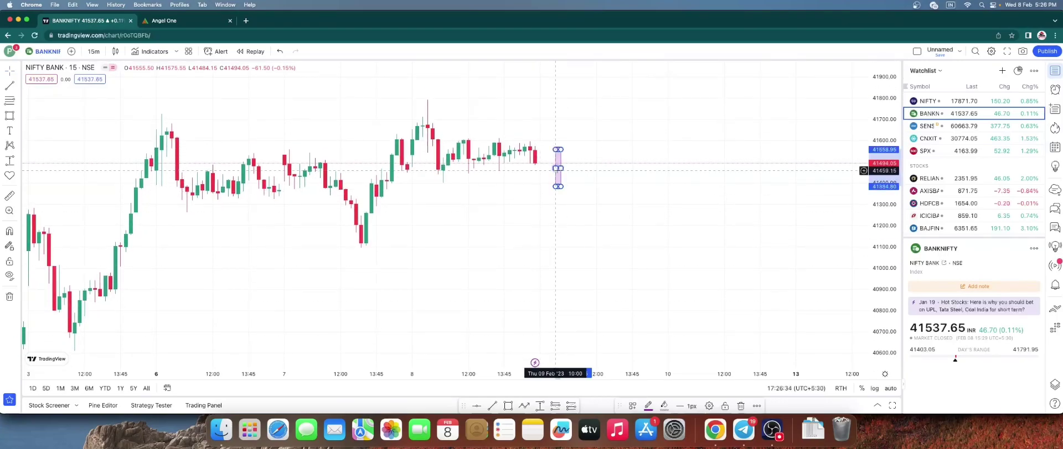
key(Delete)
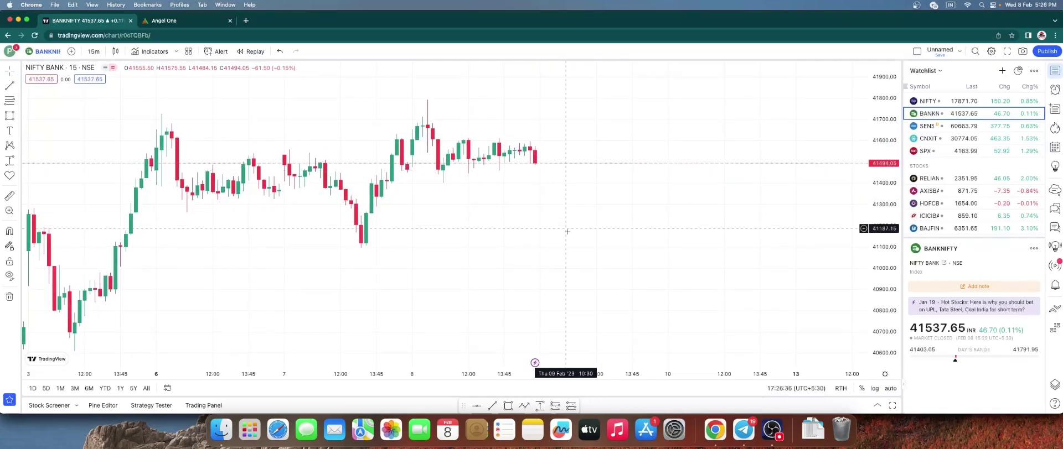
click(569, 245)
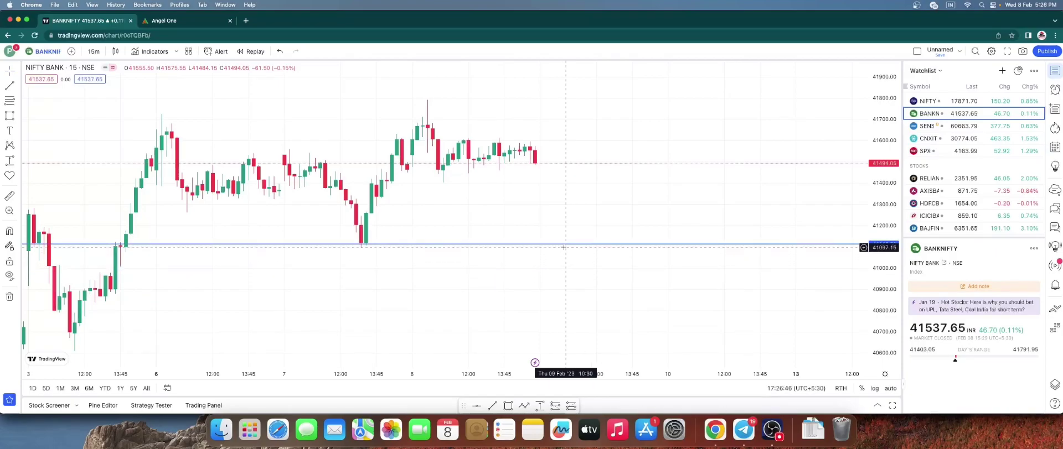
key(Delete)
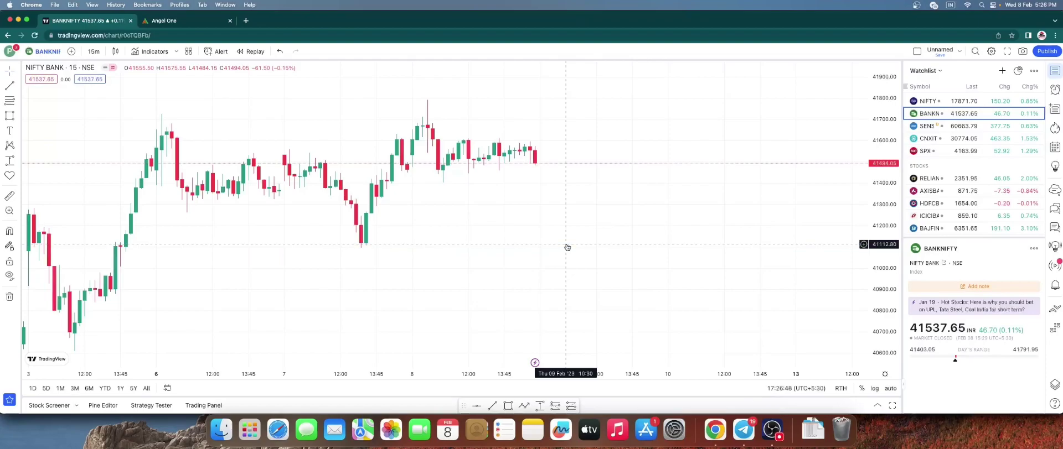
Step: Draw a wide zone box and a thin vertical box above the latest Bank Nifty candles
drag(566, 247, 559, 257)
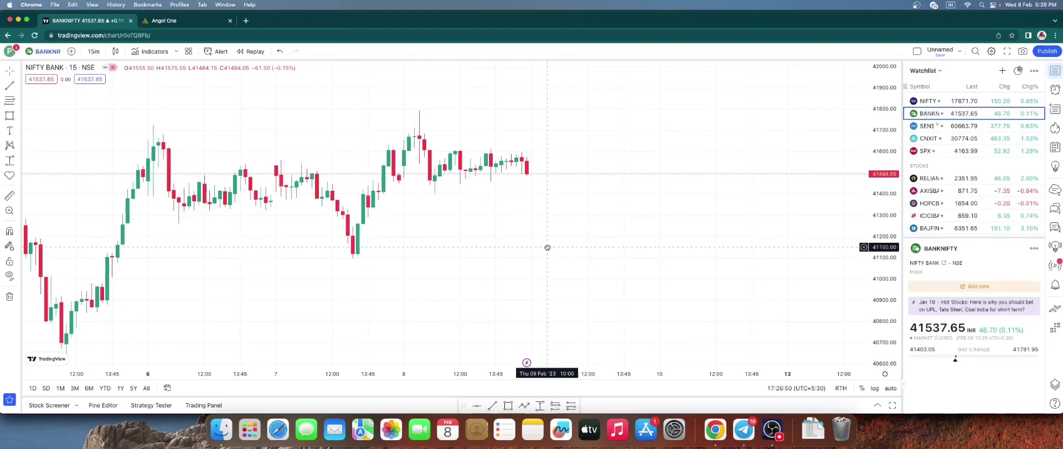
click(507, 405)
drag(542, 158, 701, 166)
double_click(631, 162)
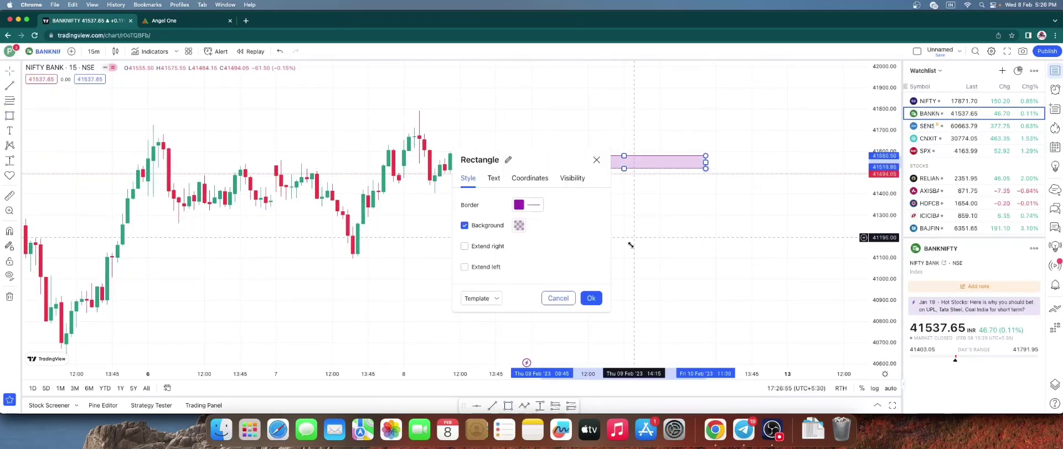
click(648, 245)
drag(648, 245, 627, 256)
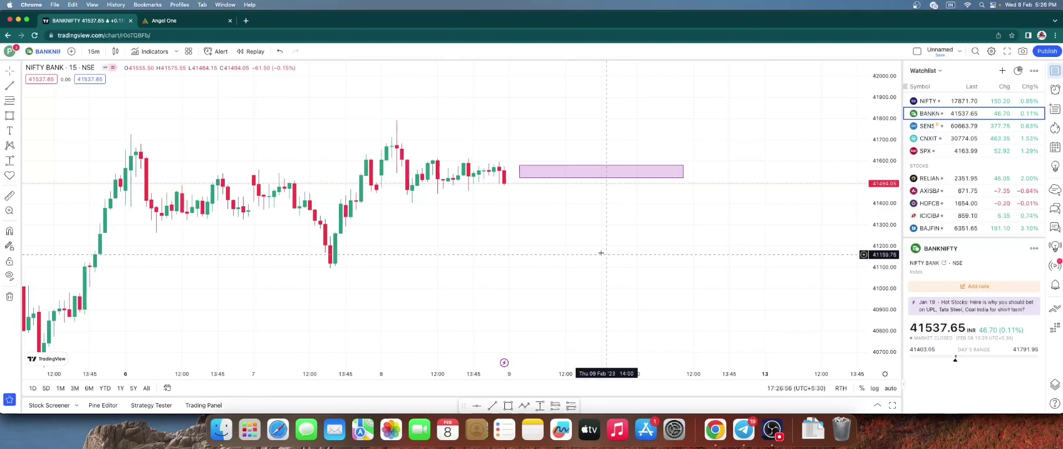
click(507, 405)
drag(543, 150, 542, 182)
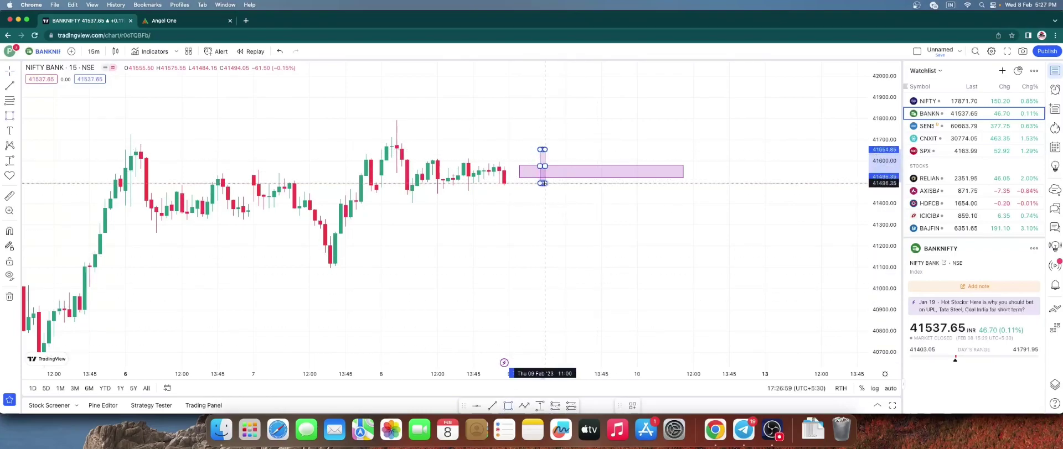
click(572, 122)
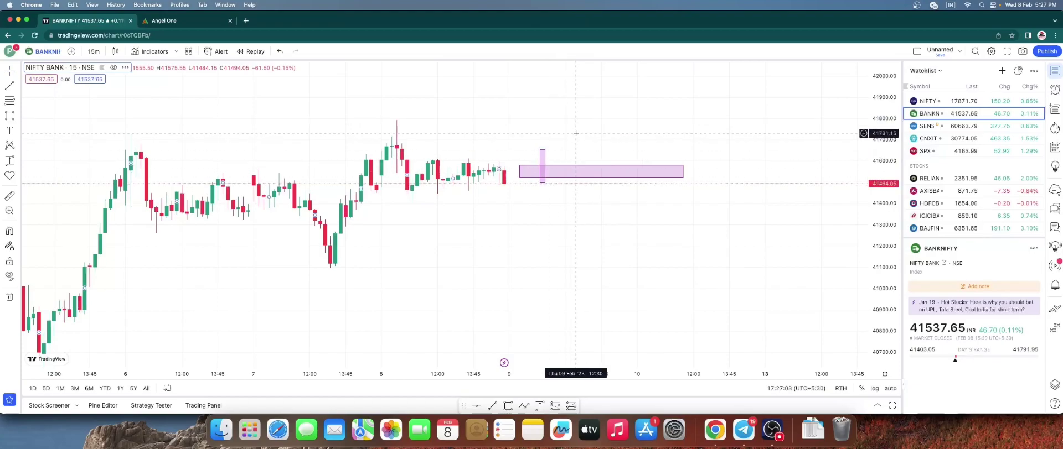
Step: Add horizontal levels near 41,865 and 41,950, then delete the wide zone box
click(610, 106)
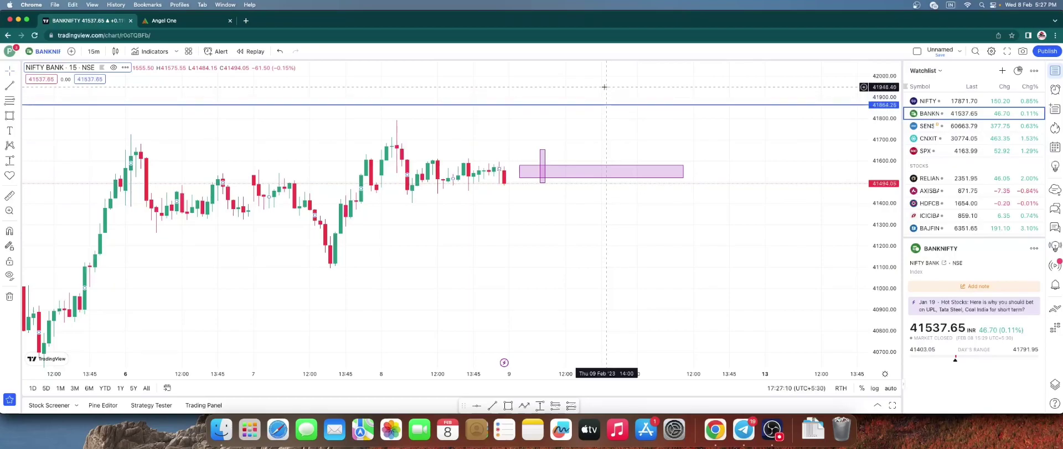
click(606, 89)
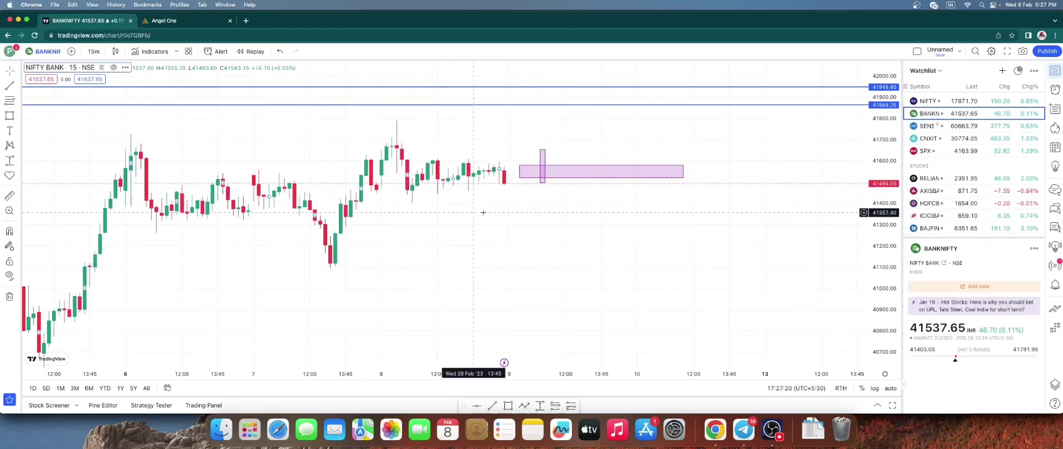
click(543, 169)
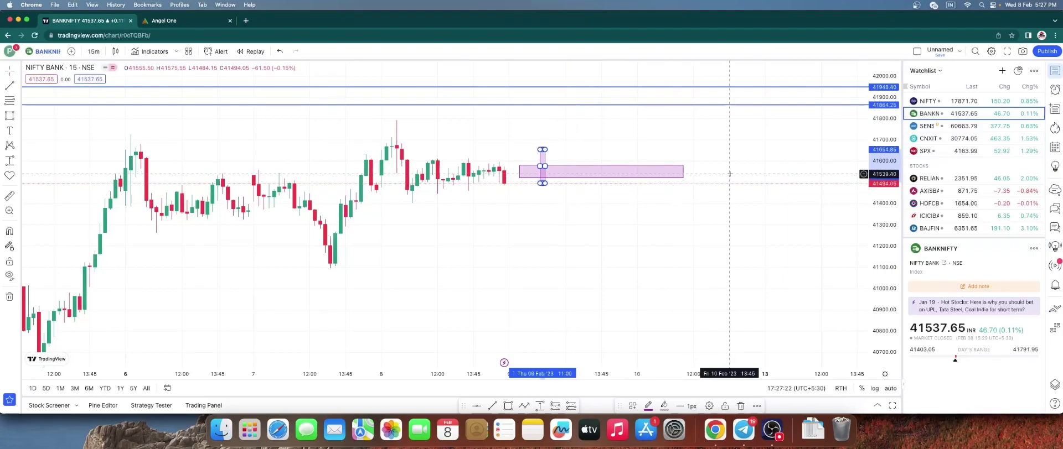
click(683, 172)
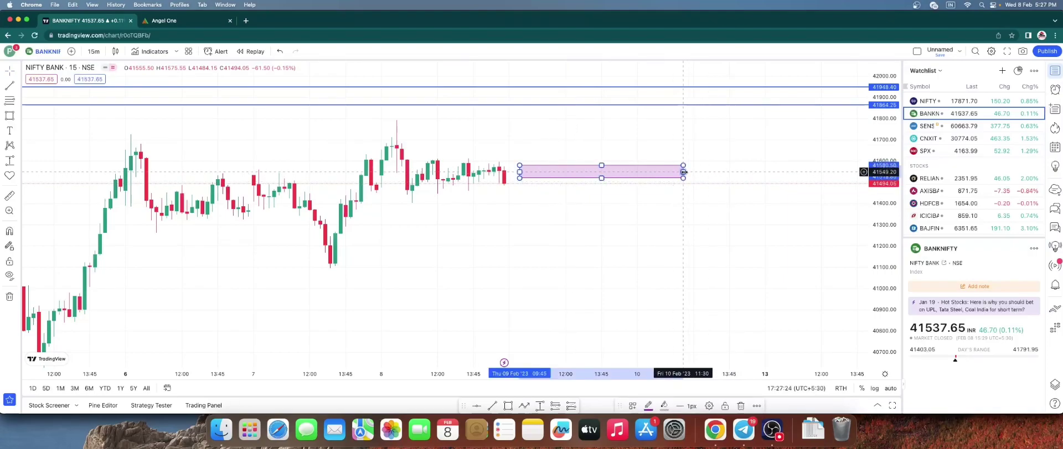
key(Delete)
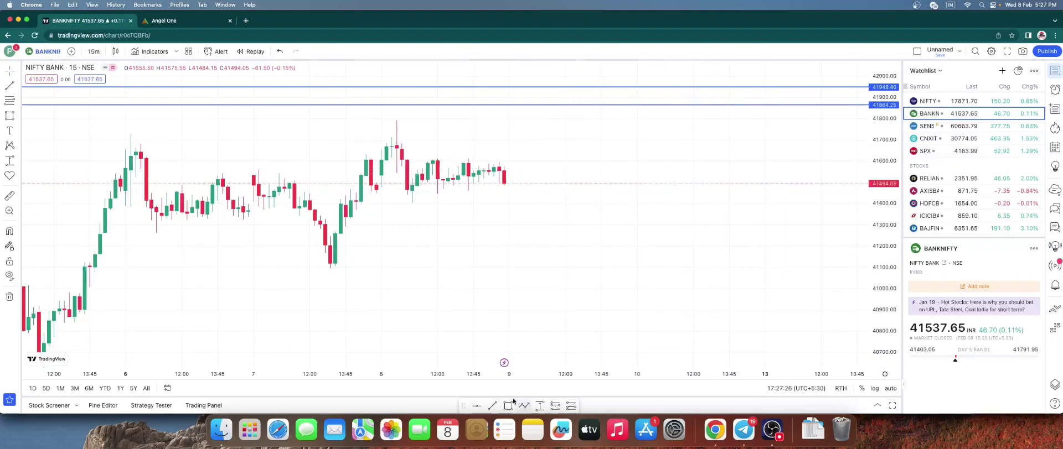
Step: Draw a small vertical test box after the last candle and delete it
click(509, 405)
drag(523, 163, 529, 186)
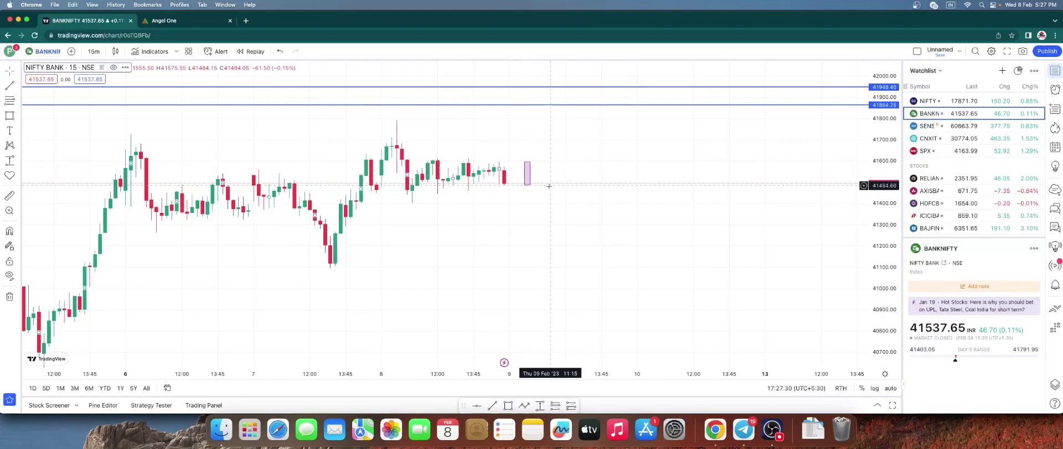
click(527, 173)
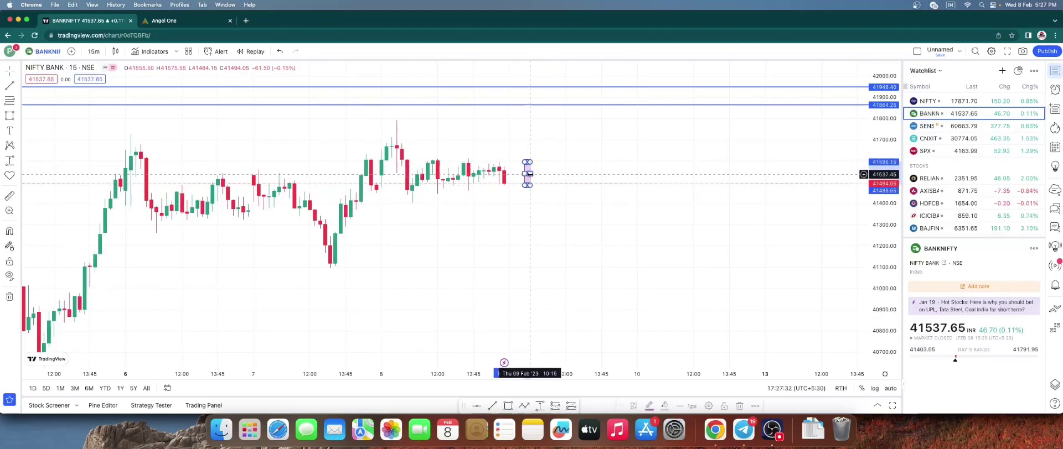
key(Delete)
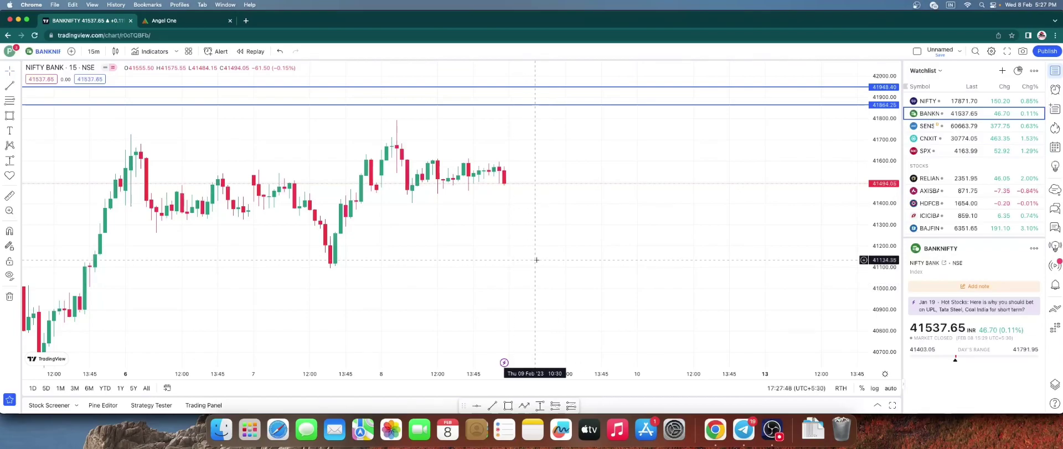
scroll(536, 260, up, 3)
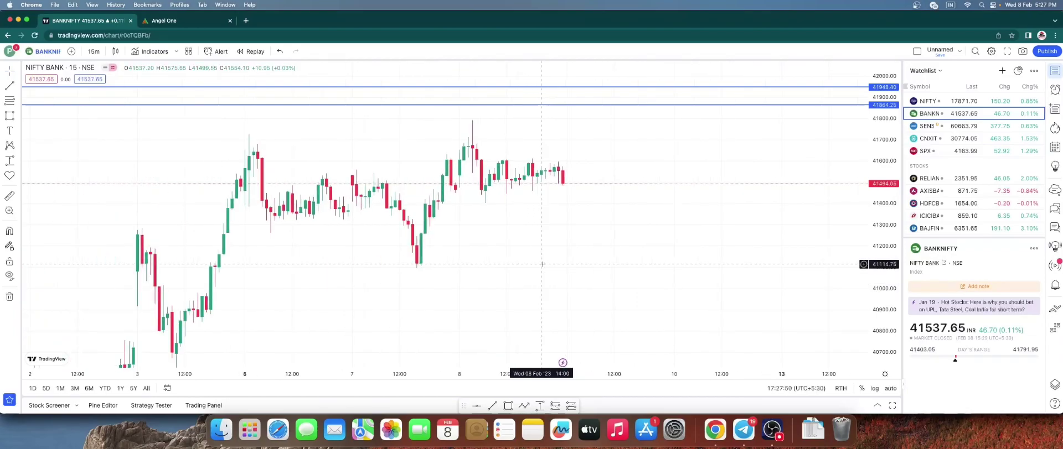
Step: Delete the lower and upper horizontal levels and reposition the candles
click(619, 104)
key(Delete)
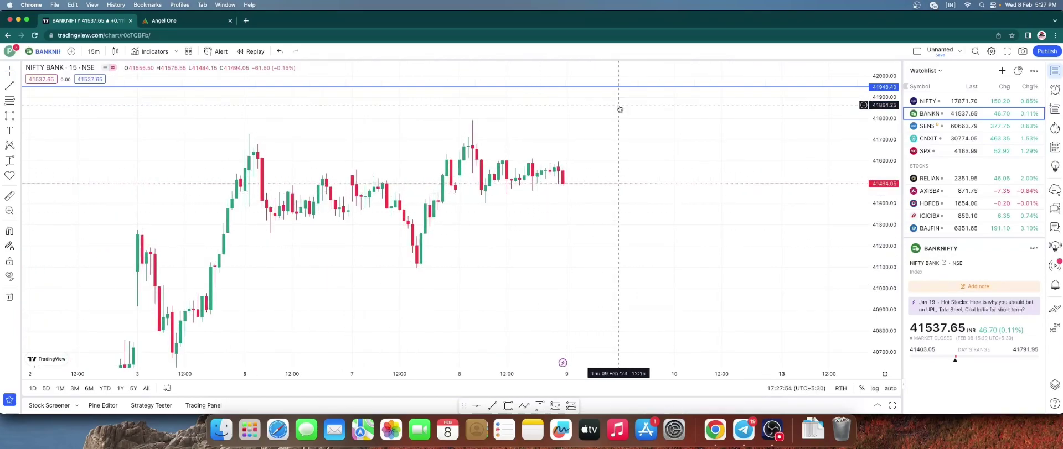
click(623, 87)
key(Delete)
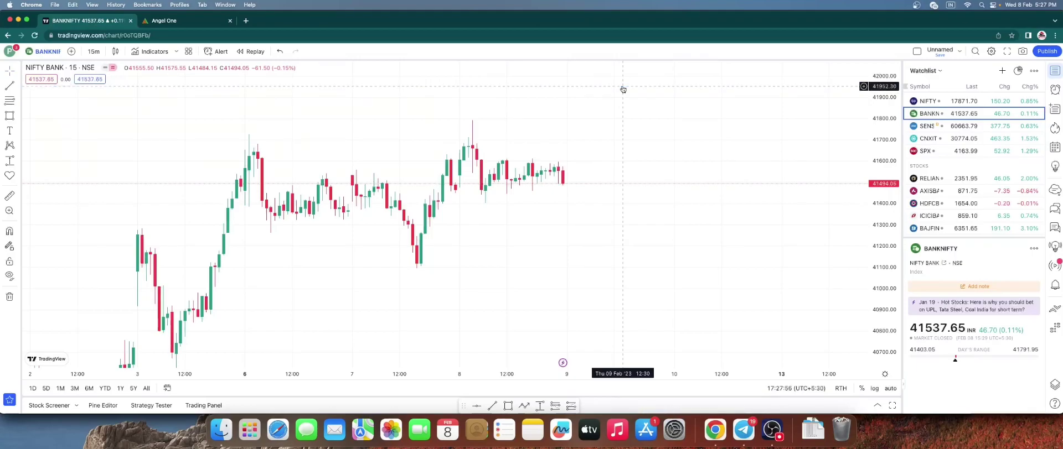
drag(563, 240, 529, 260)
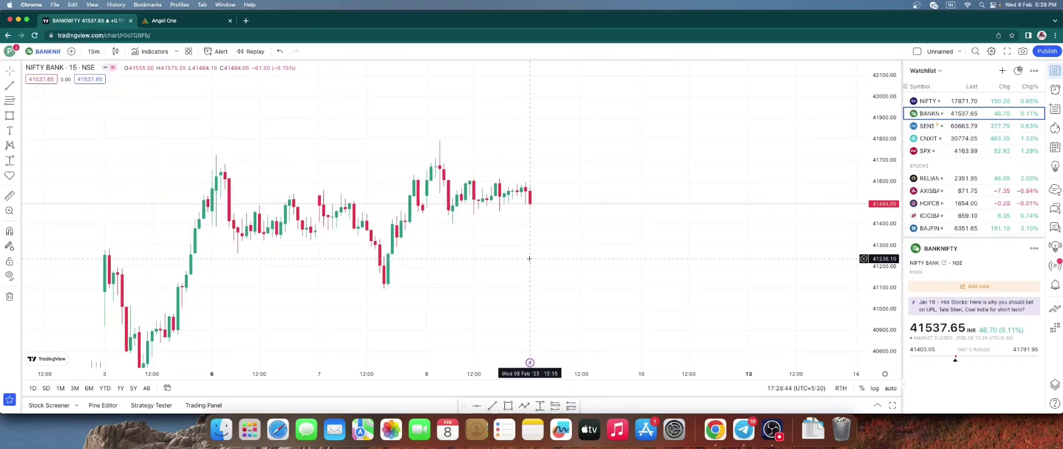